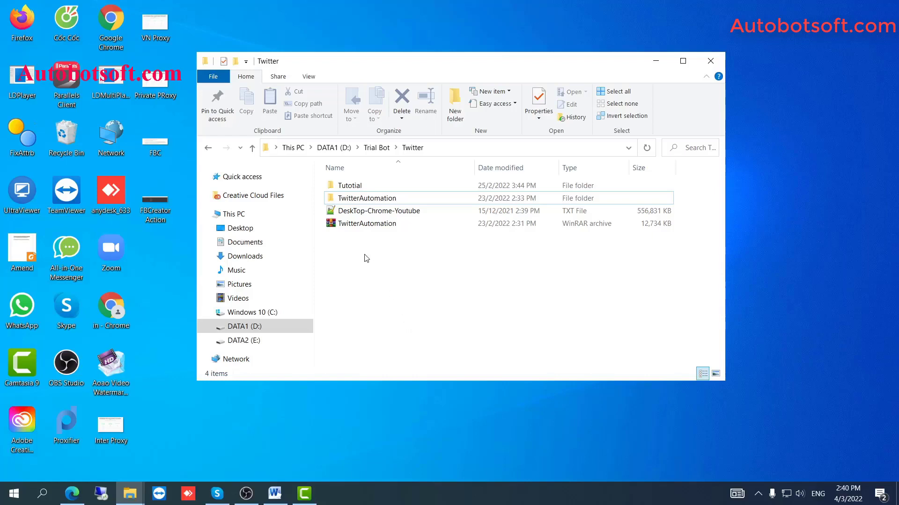
# Open the TwitterAutomation folder in File Explorer and scroll down to the program executable.
pyautogui.rightClick(352, 229)
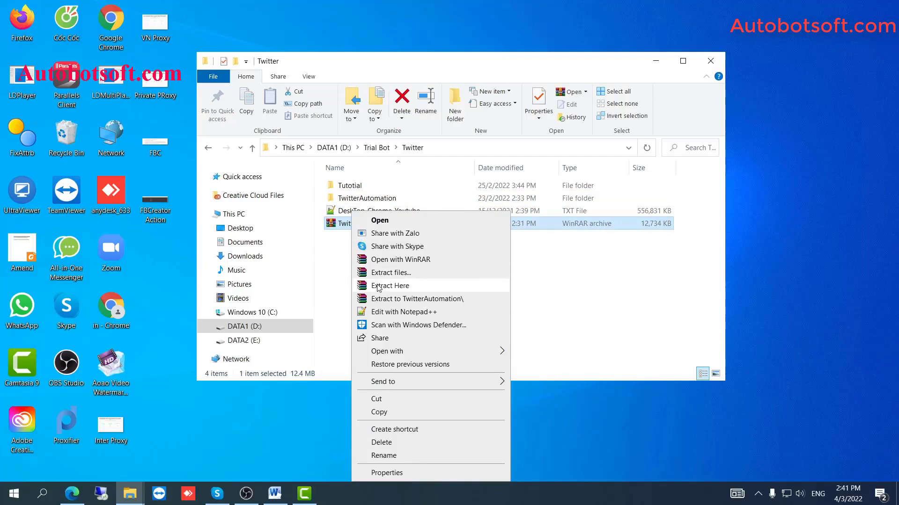
pyautogui.click(363, 199)
pyautogui.doubleClick(363, 199)
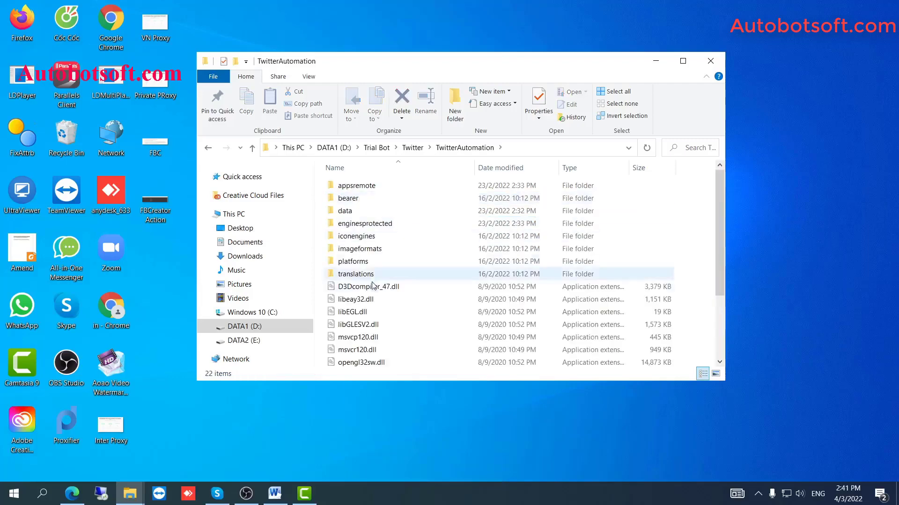
pyautogui.scroll(-3, 365, 304)
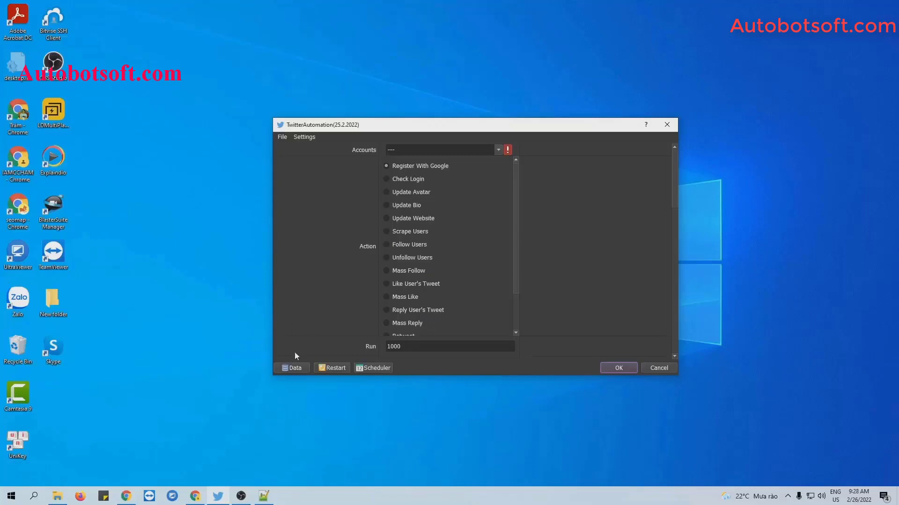
# In the Database Manager, add a group named Tutorial and select it.
pyautogui.click(291, 368)
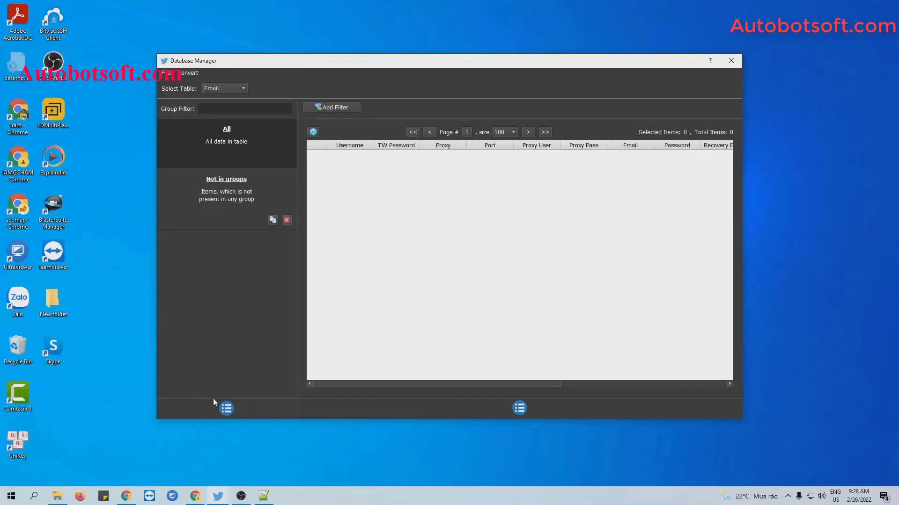
pyautogui.click(224, 409)
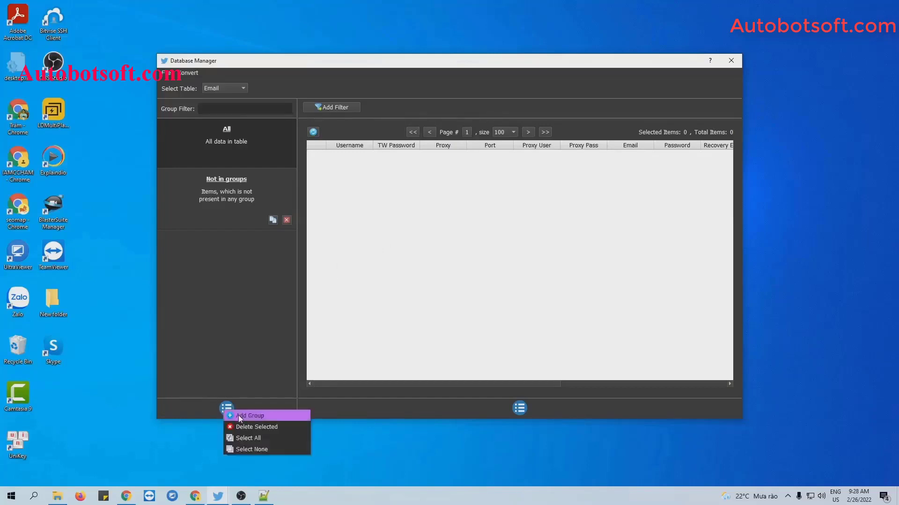
pyautogui.click(237, 414)
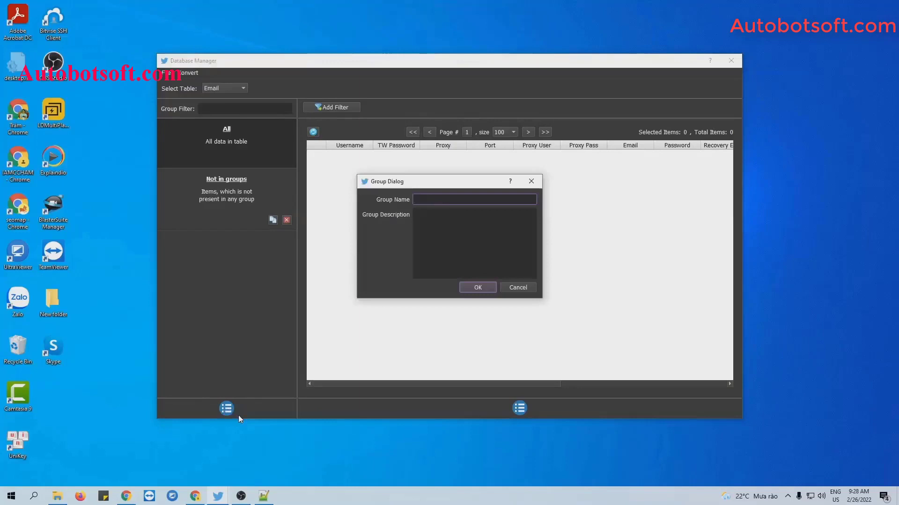
pyautogui.write('Tutorial')
pyautogui.click(465, 287)
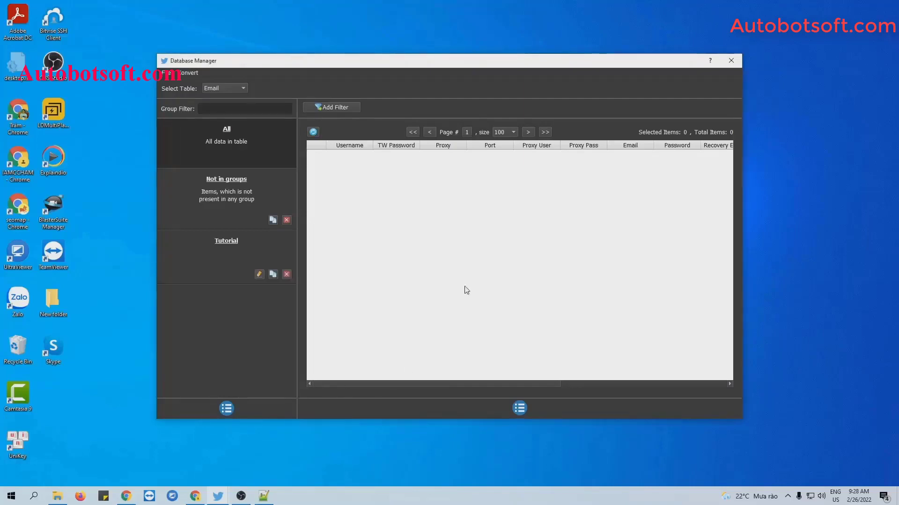
pyautogui.click(239, 243)
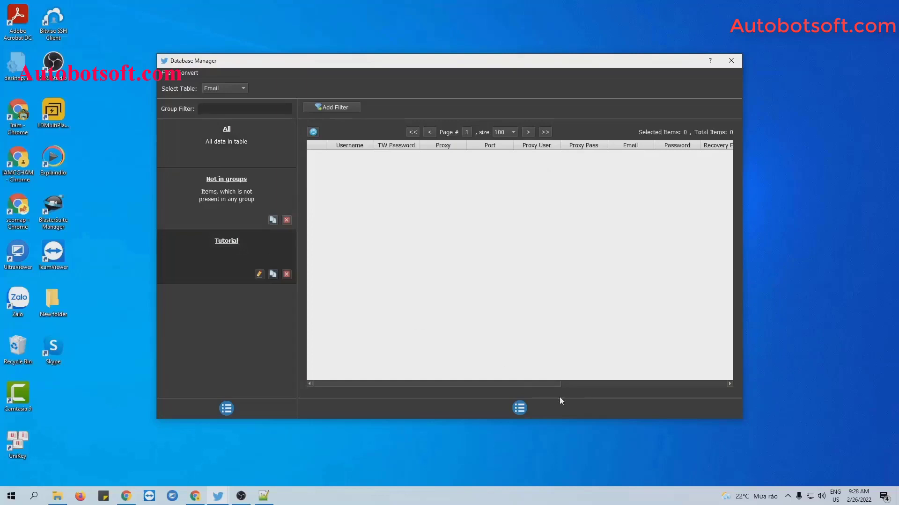
# Start a new item in Tutorial and enter the account's username and TW password.
pyautogui.click(521, 408)
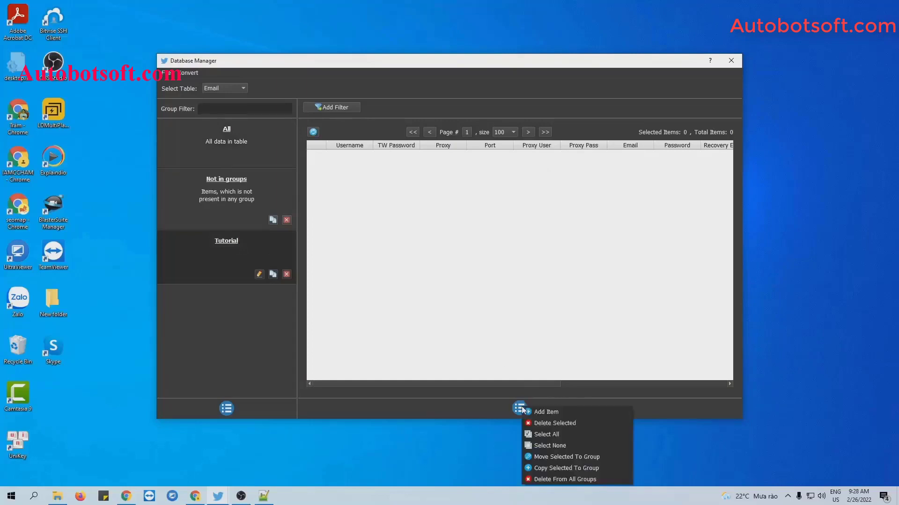
pyautogui.click(530, 410)
pyautogui.click(382, 145)
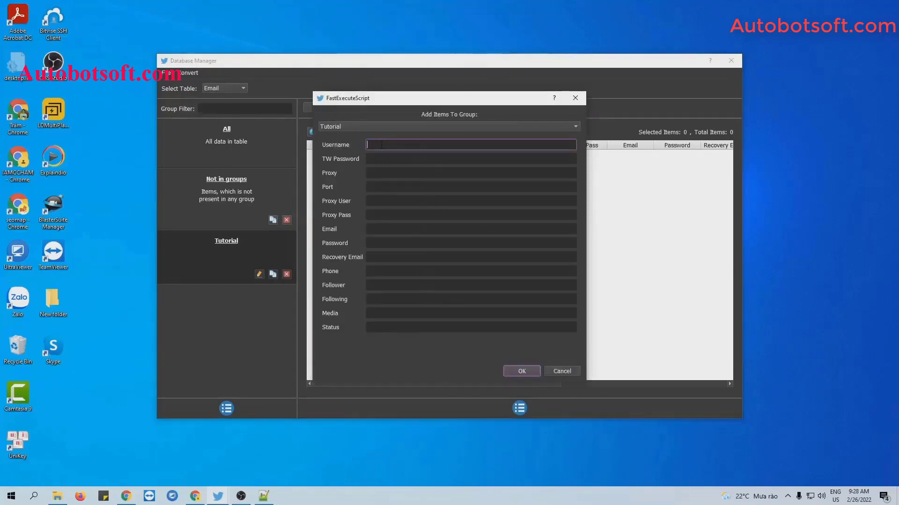
pyautogui.write('qnisoft')
pyautogui.press('Tab')
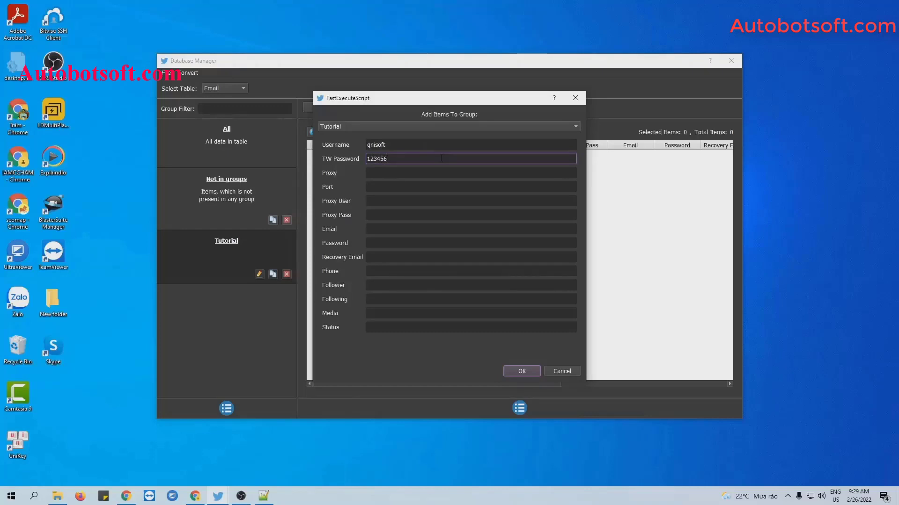
# Skip the proxy fields and save the row, then reopen Add Item and cancel it.
pyautogui.press('Tab')
pyautogui.rightClick(375, 171)
pyautogui.click(376, 187)
pyautogui.click(375, 198)
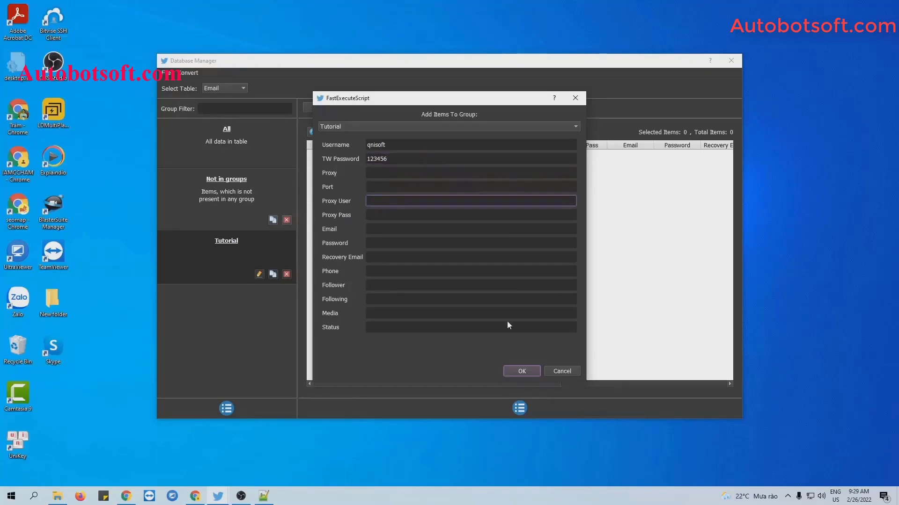
pyautogui.click(523, 370)
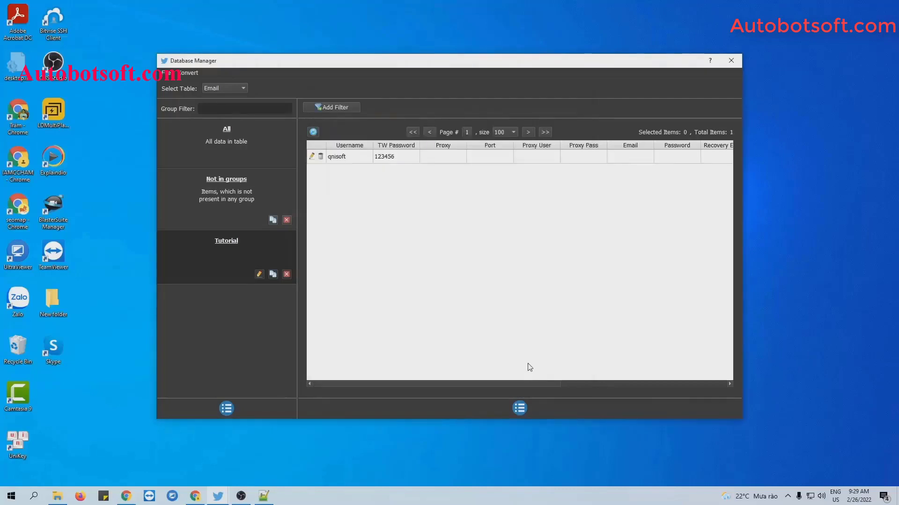
pyautogui.click(520, 409)
pyautogui.click(537, 414)
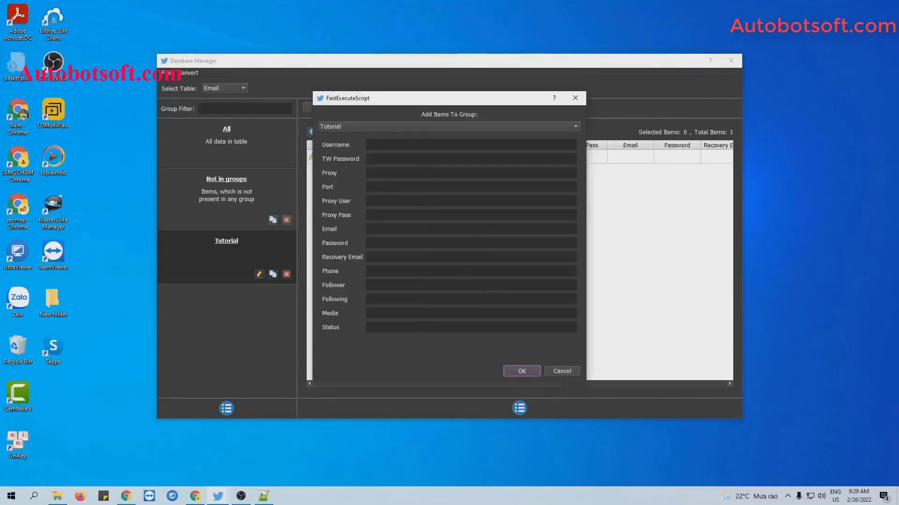
pyautogui.click(575, 98)
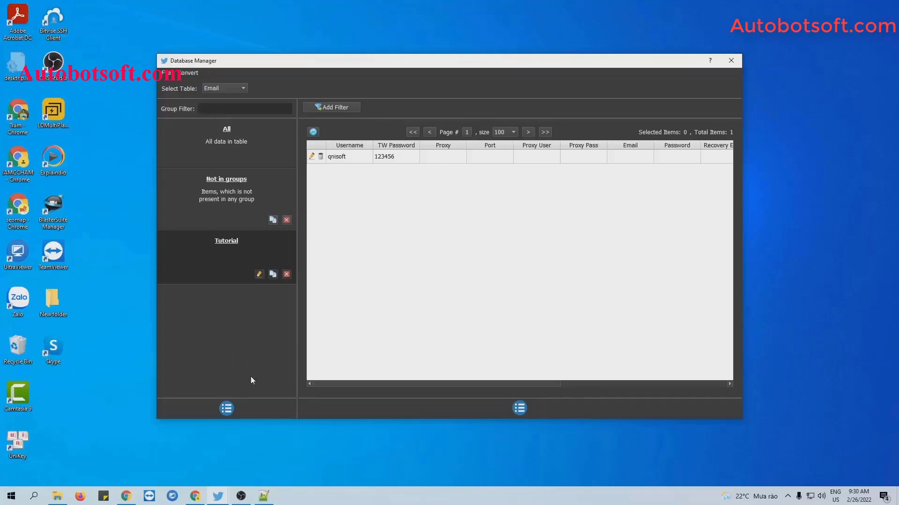
# Add a second group named Tutorial-REG and make it the current group.
pyautogui.click(226, 409)
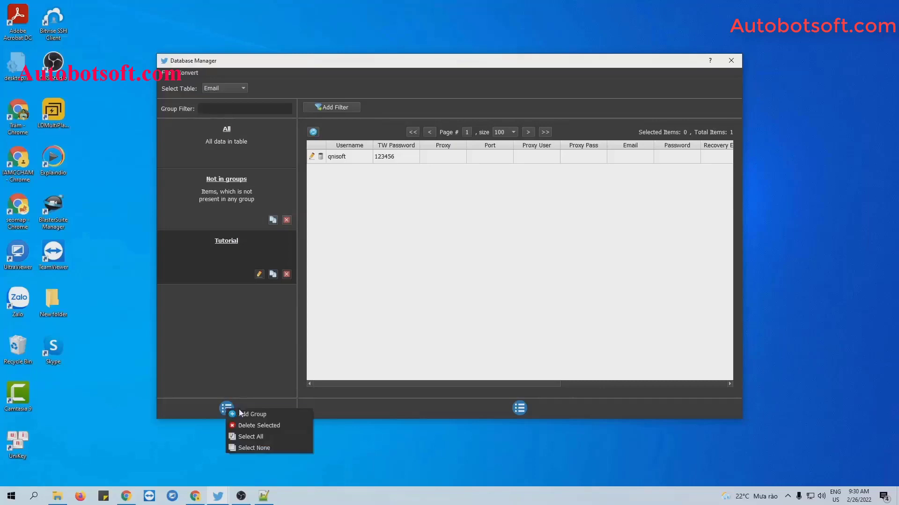
pyautogui.click(250, 412)
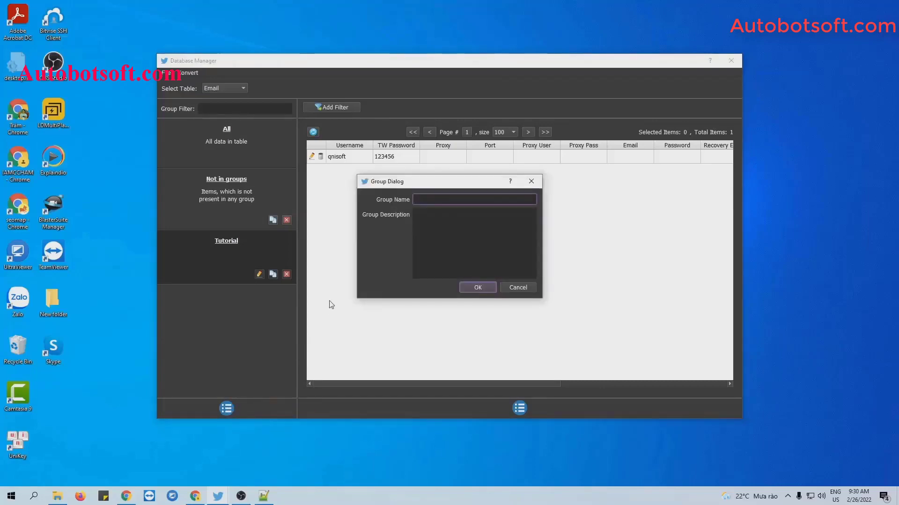
pyautogui.write('Tutorial-REG')
pyautogui.press('Return')
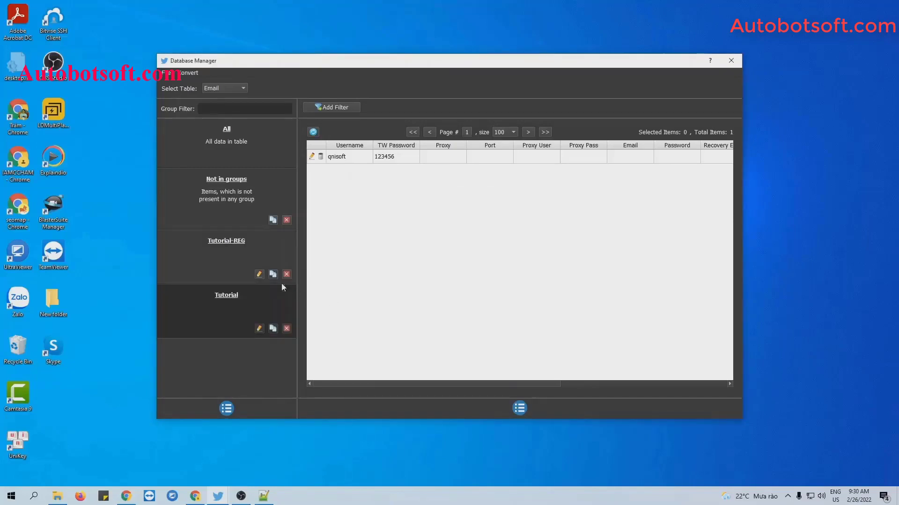
pyautogui.click(242, 241)
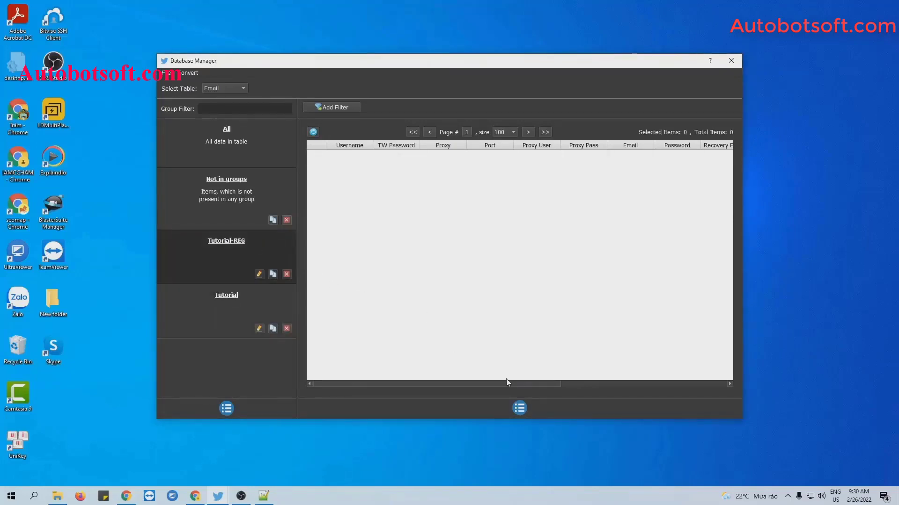
pyautogui.click(520, 407)
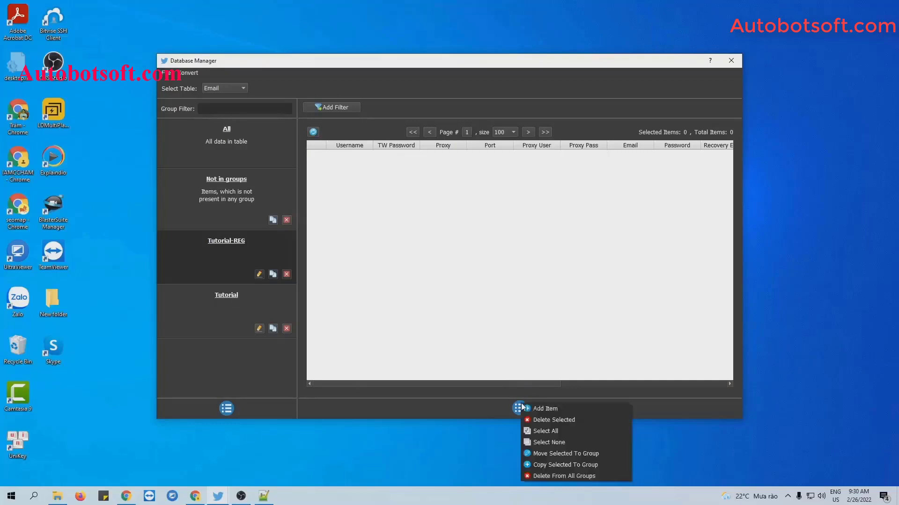
# Add an account row to Tutorial-REG with its email, password and recovery email.
pyautogui.click(529, 407)
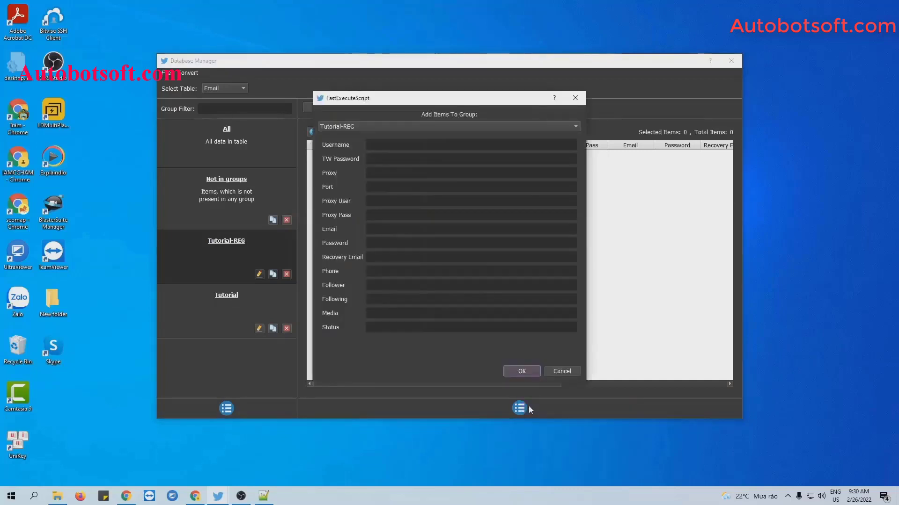
pyautogui.click(376, 154)
pyautogui.click(377, 229)
pyautogui.press('Tab')
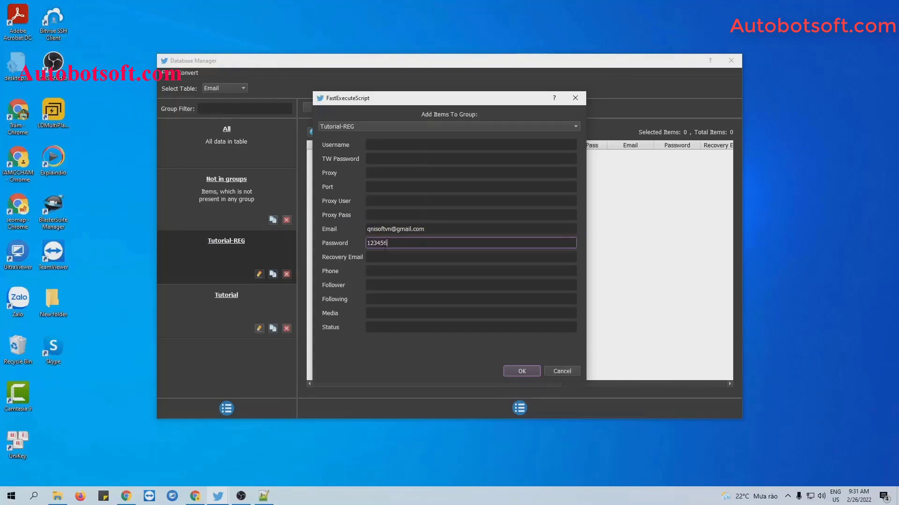
pyautogui.press('Tab')
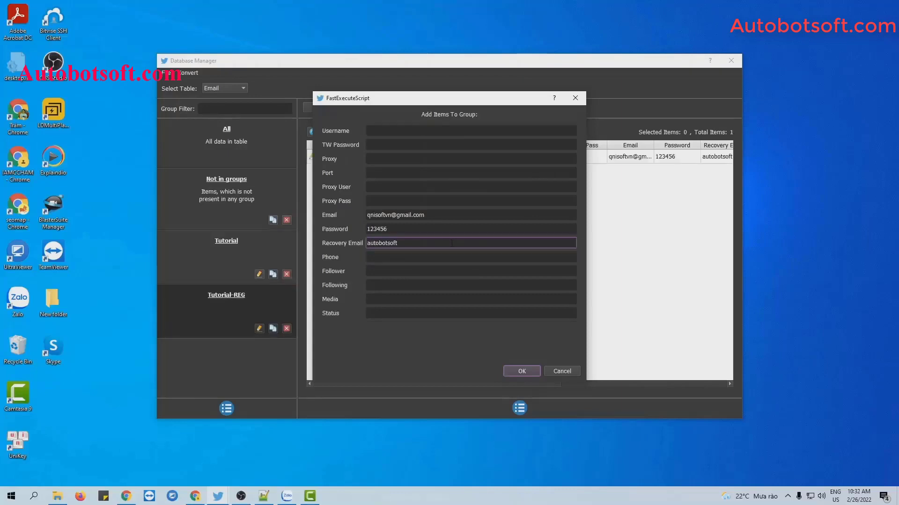
pyautogui.click(521, 371)
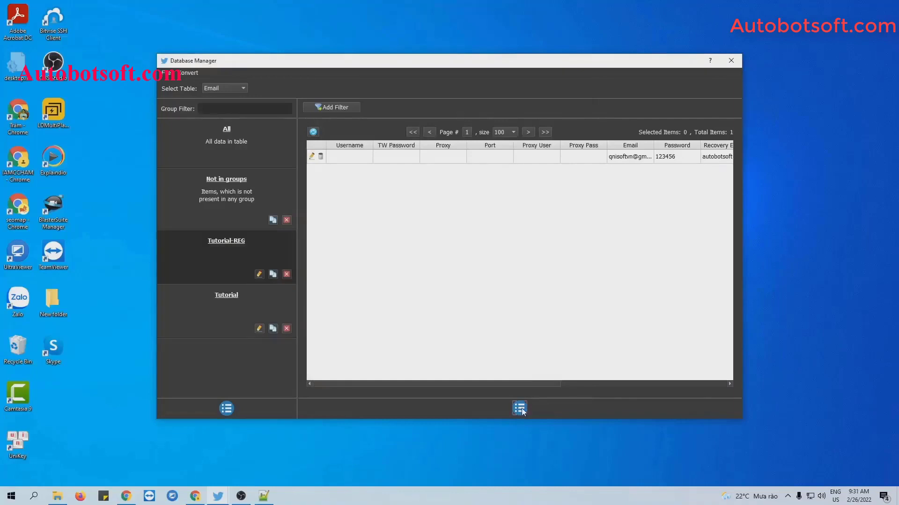
# Reopen the Add Items To Group dialog and close it without adding anything.
pyautogui.click(521, 408)
pyautogui.click(527, 411)
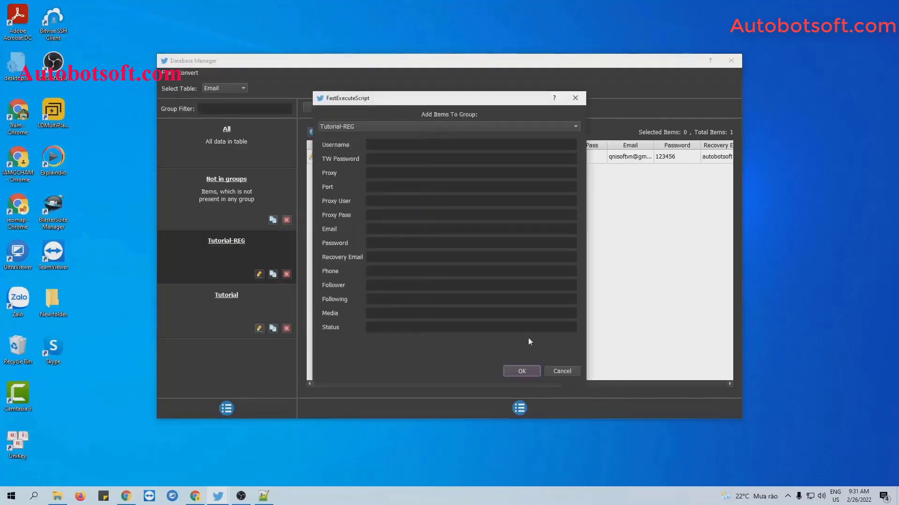
pyautogui.click(575, 98)
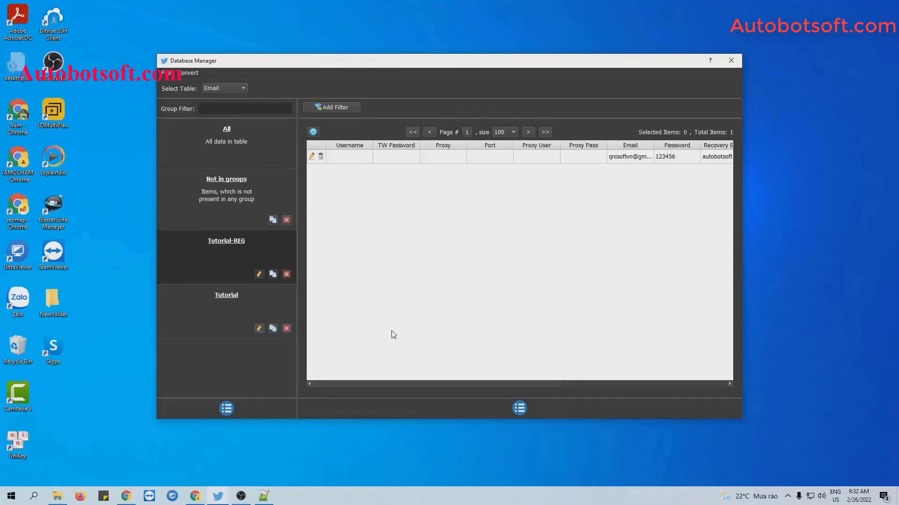
# Create a new text document named account.txt in the Twitter-Automation folder and open it.
pyautogui.click(58, 495)
pyautogui.rightClick(117, 278)
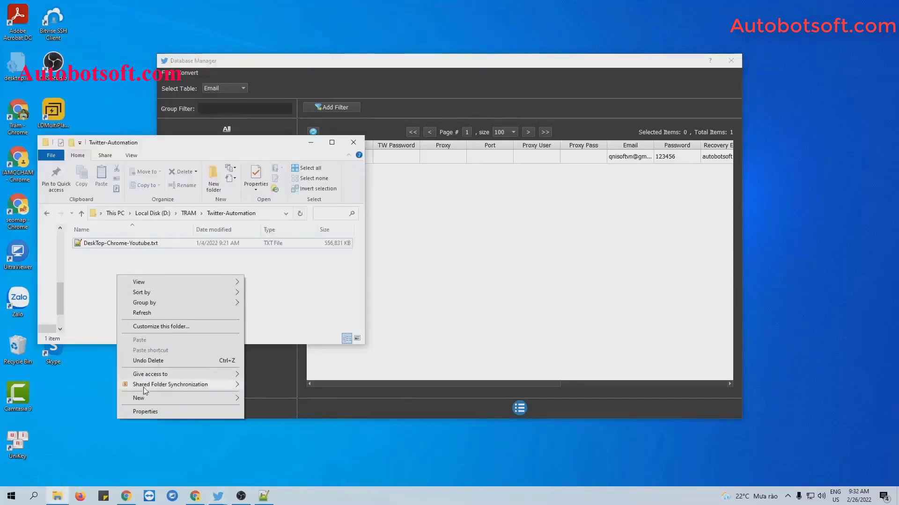
pyautogui.moveTo(159, 398)
pyautogui.click(276, 379)
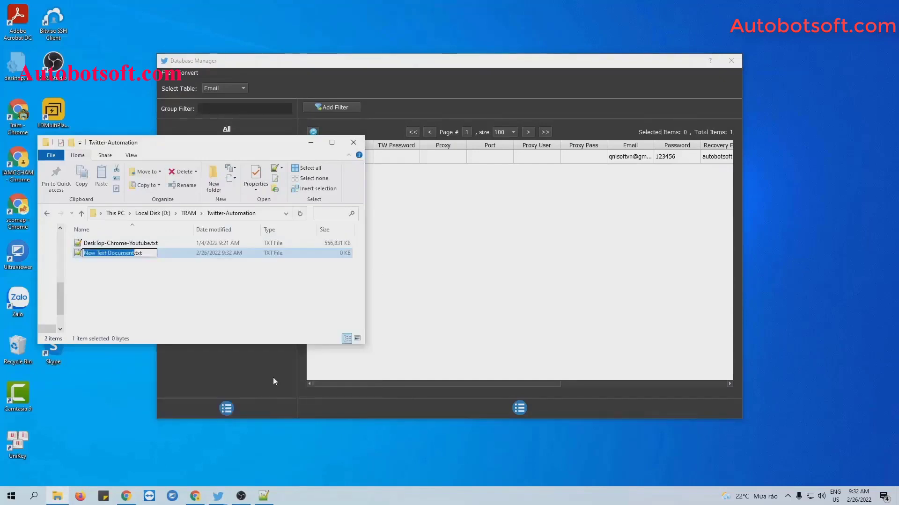
pyautogui.write('accu')
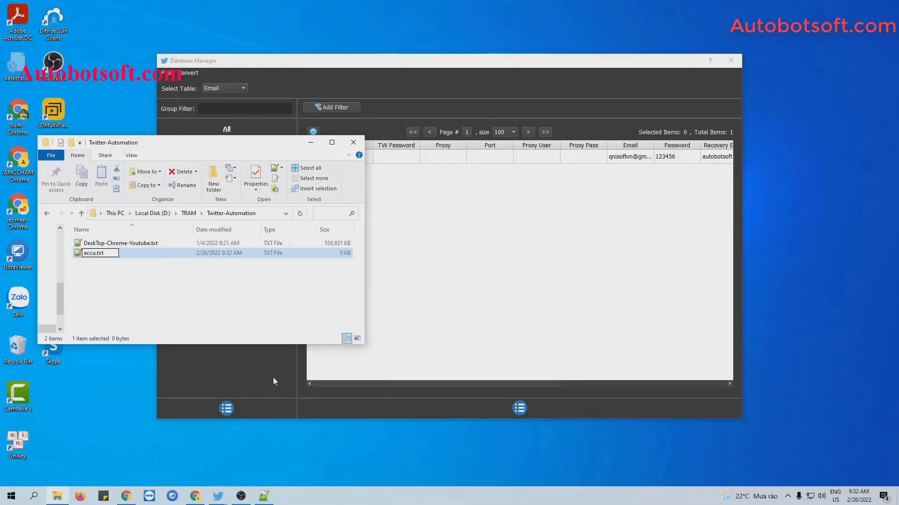
pyautogui.write('ount')
pyautogui.press('Return')
pyautogui.doubleClick(118, 244)
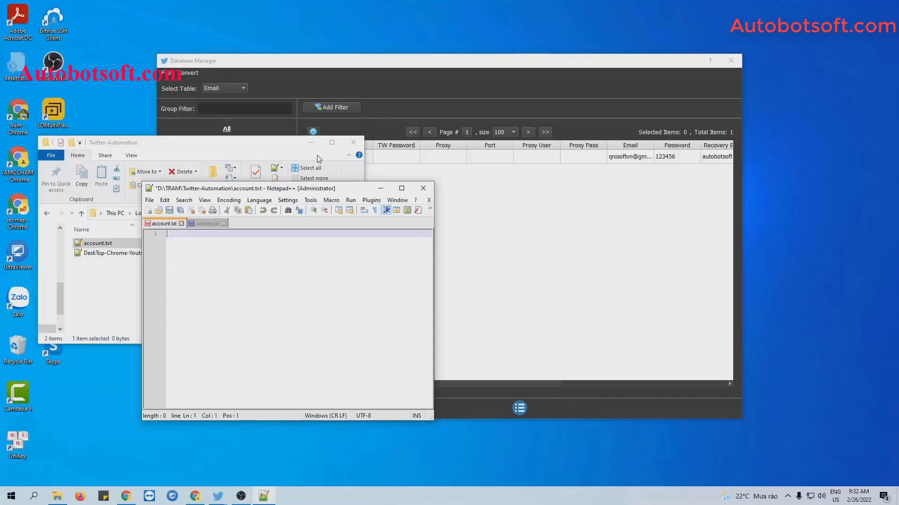
# Write a comma-separated username and password line in account.txt, save it, and minimize Notepad++.
pyautogui.click(311, 142)
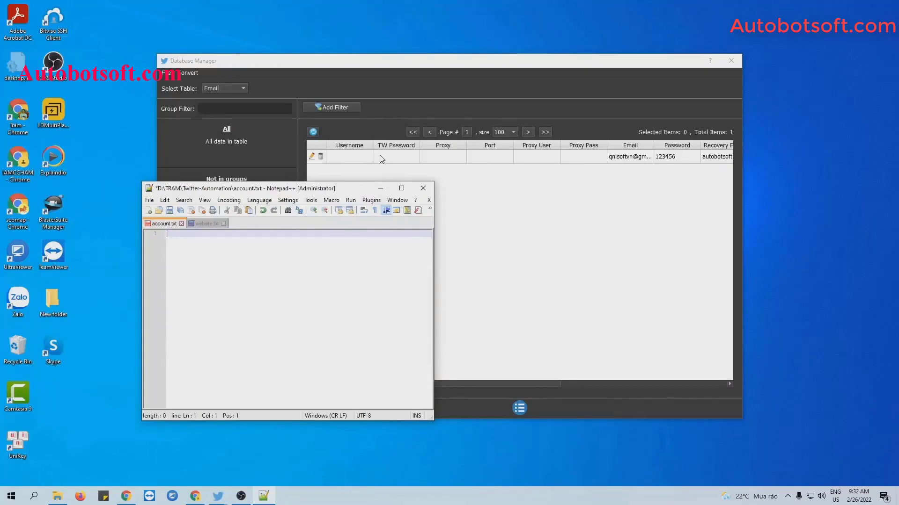
pyautogui.write('q')
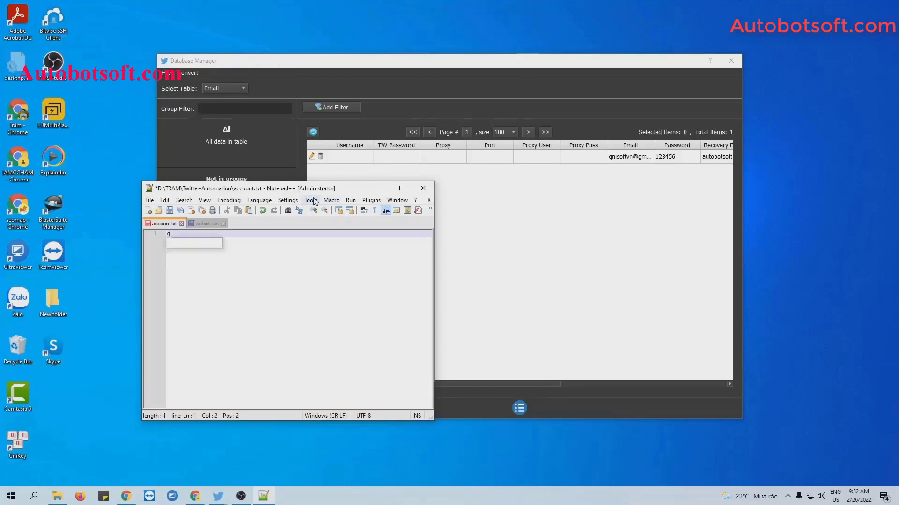
pyautogui.write('nisoft,')
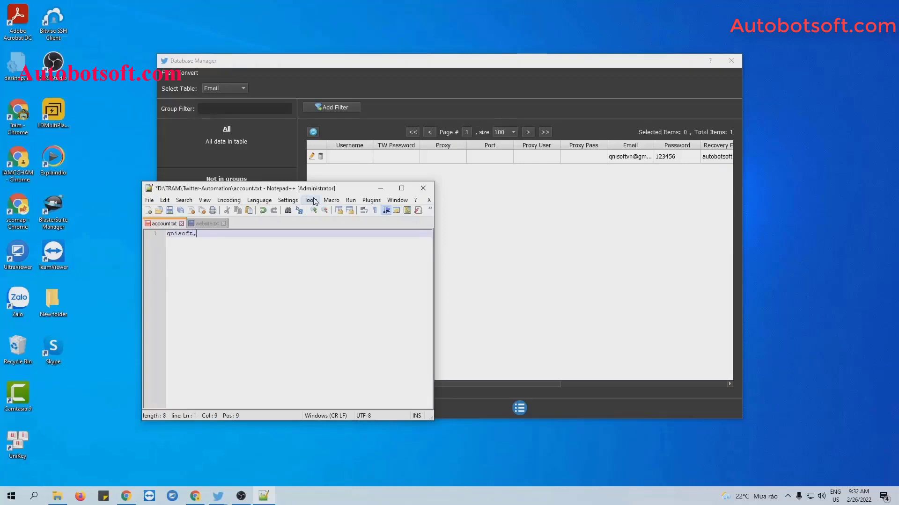
pyautogui.click(168, 211)
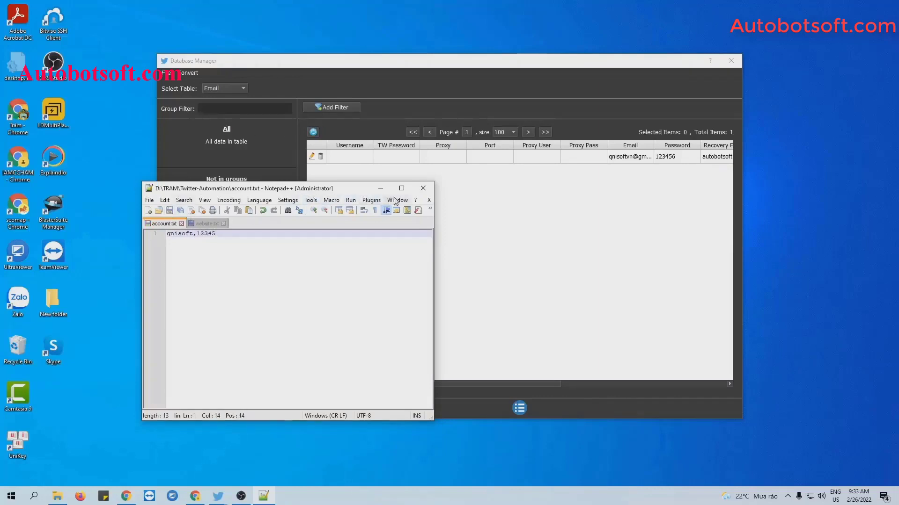
pyautogui.click(379, 189)
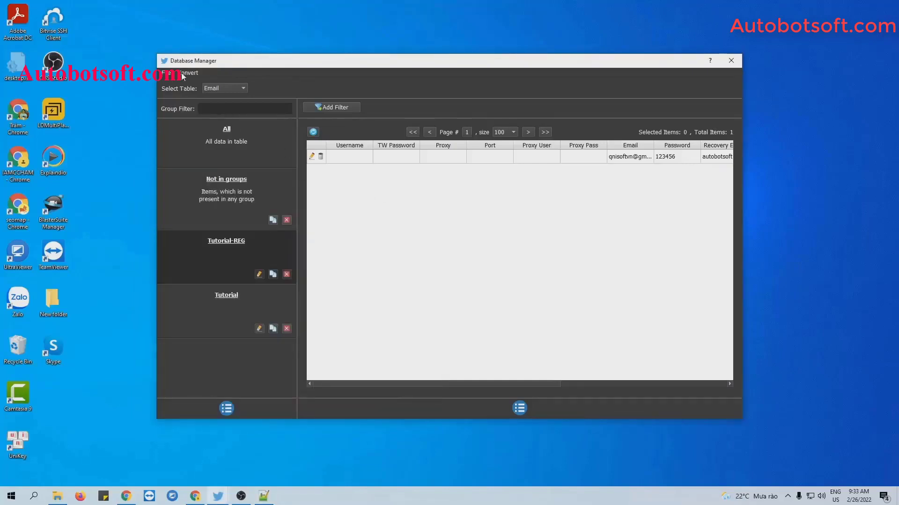
# Import account.txt through Convert > Import Csv as a new group.
pyautogui.click(183, 73)
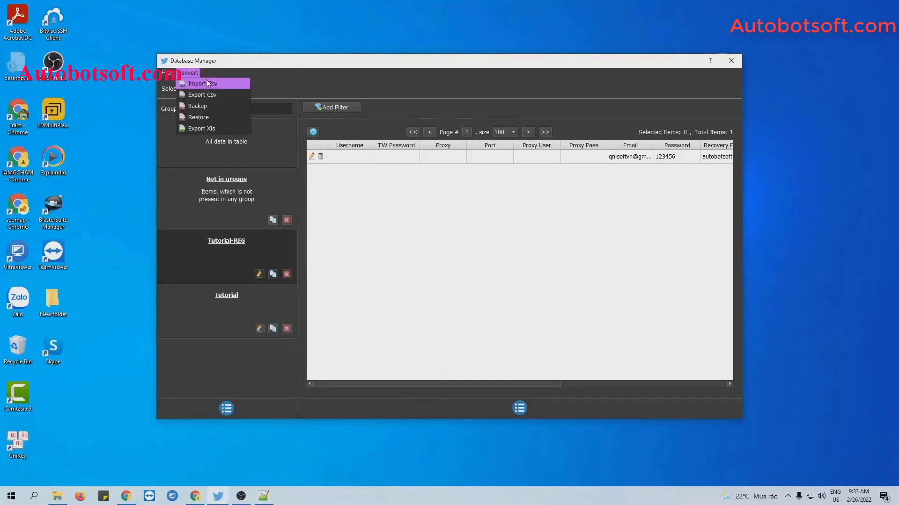
pyautogui.click(204, 83)
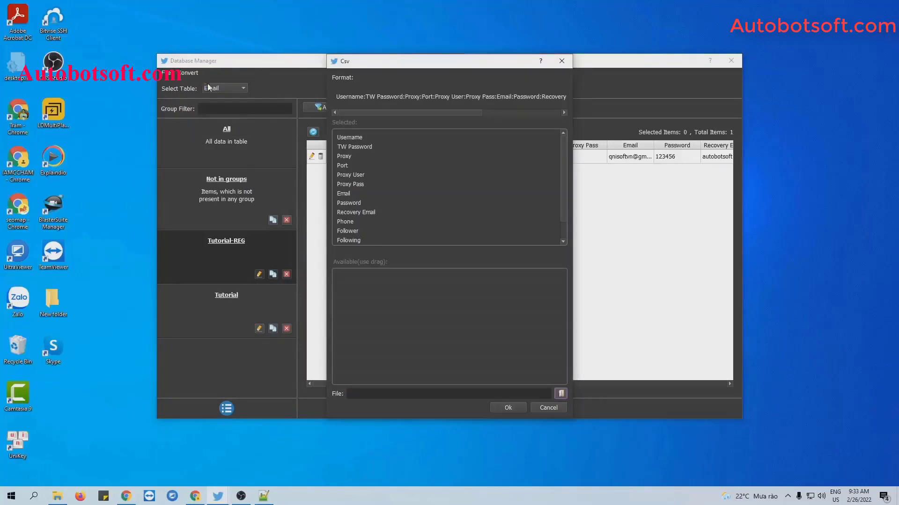
pyautogui.click(561, 394)
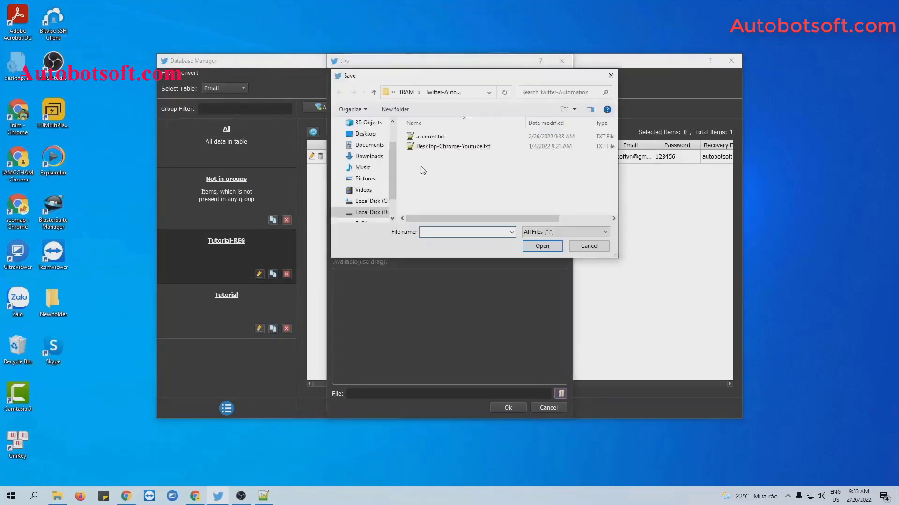
pyautogui.click(428, 137)
pyautogui.click(540, 248)
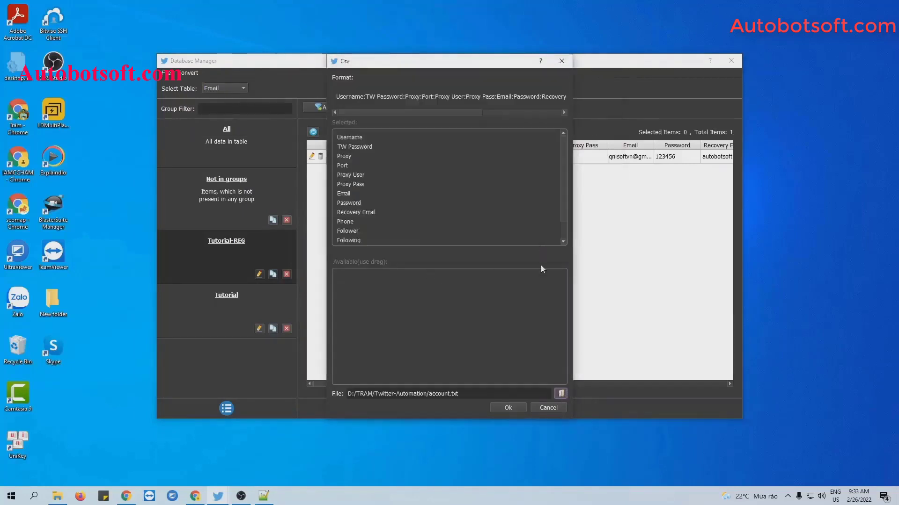
pyautogui.click(517, 408)
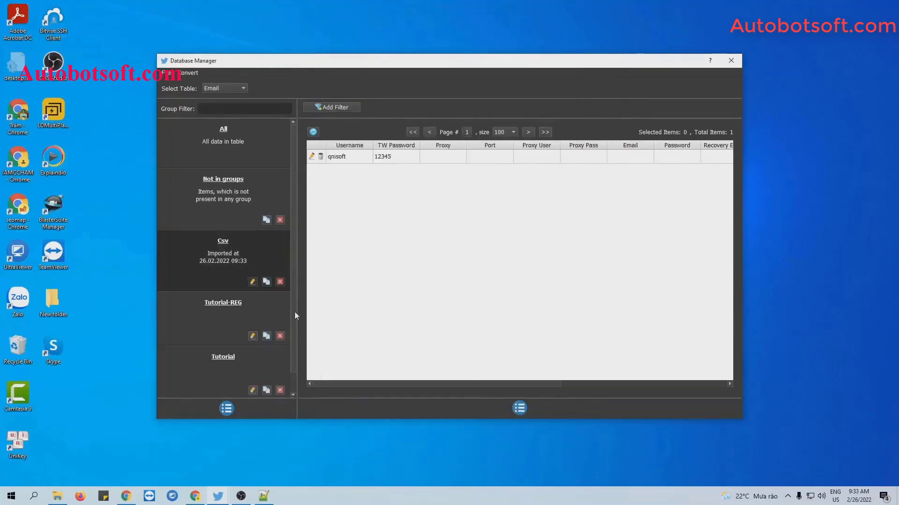
# Rename the imported Csv group to Tutorial1.
pyautogui.click(252, 282)
pyautogui.press('BackSpace')
pyautogui.write('Tutori')
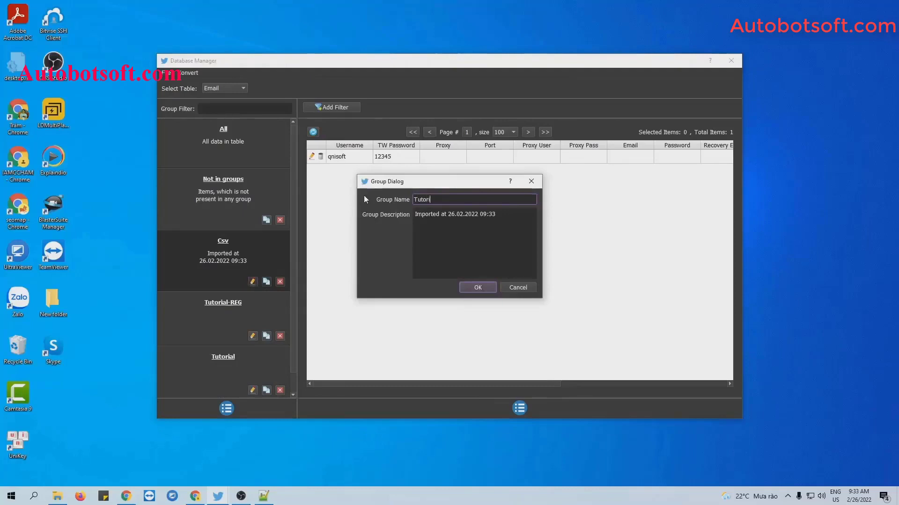
pyautogui.write('al1')
pyautogui.click(473, 285)
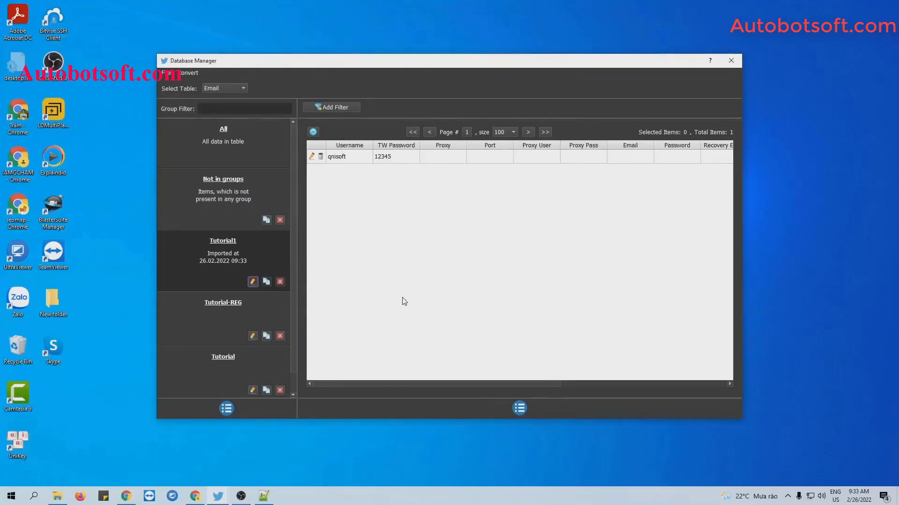
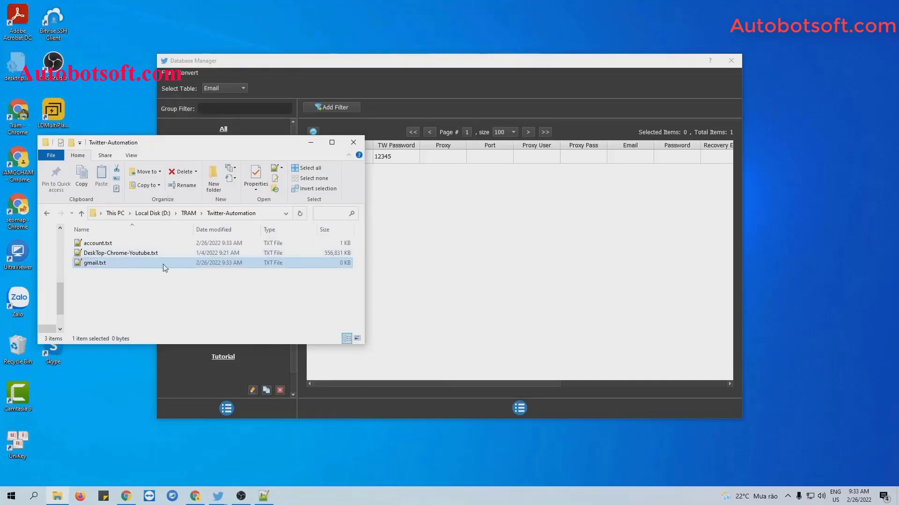
# Open gmail.txt in Notepad++, enter the account's email, password and recovery email comma-separated, and save.
pyautogui.doubleClick(169, 263)
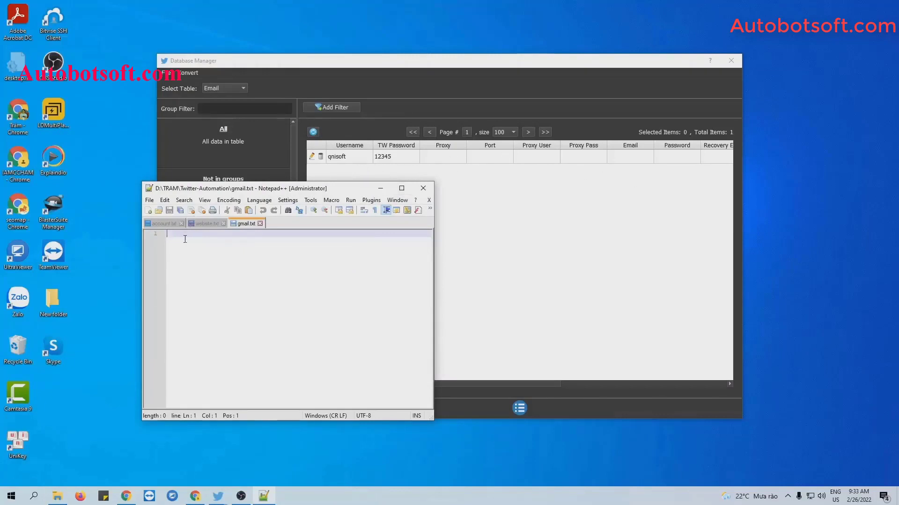
pyautogui.write(',,,,,,')
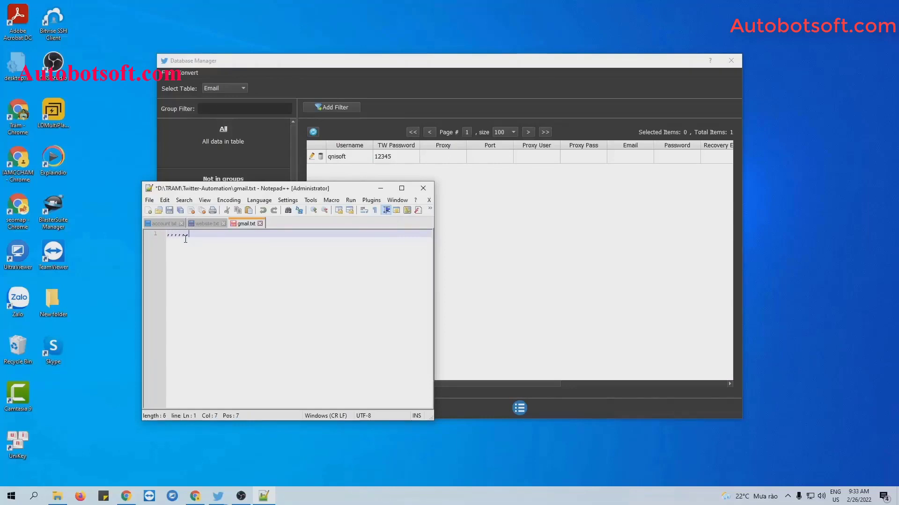
pyautogui.write(',')
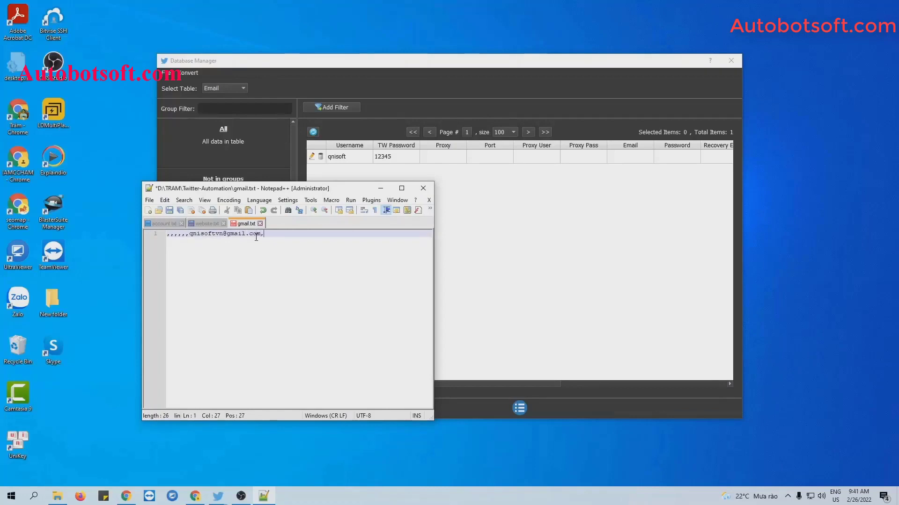
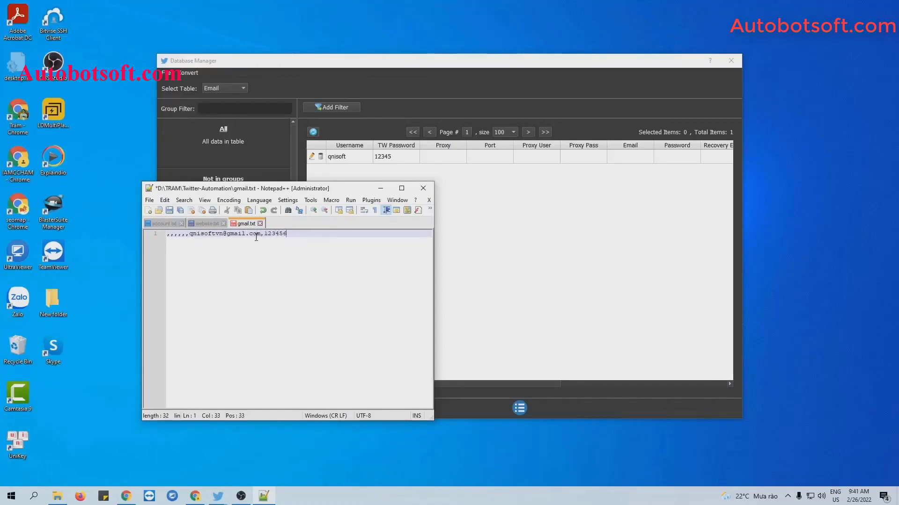
pyautogui.hotkey('ctrl', 's')
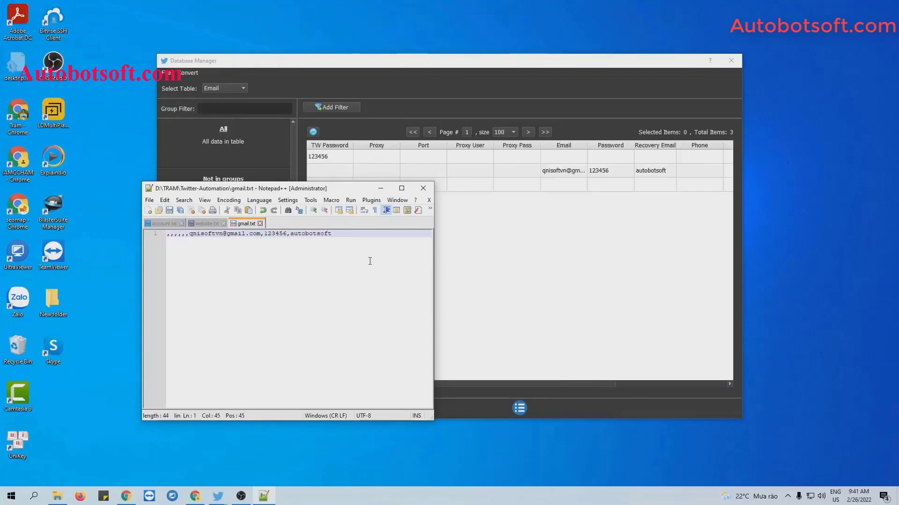
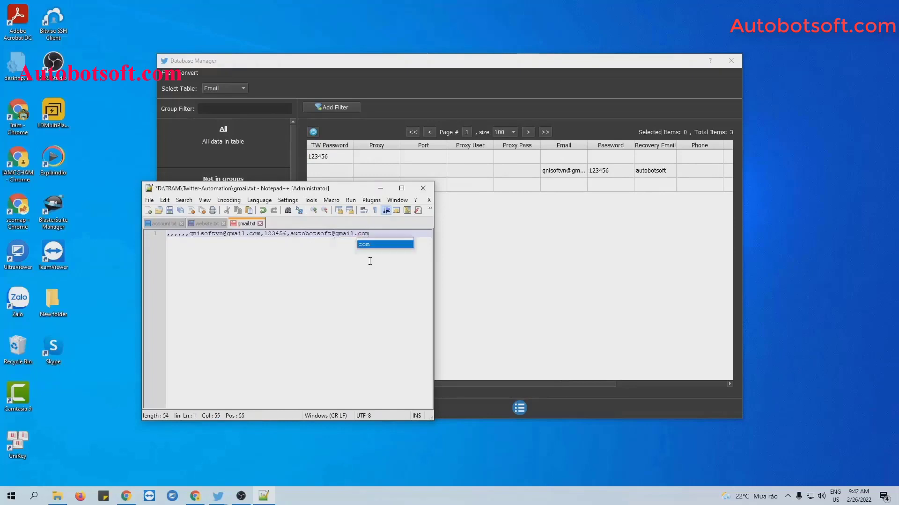
pyautogui.click(169, 210)
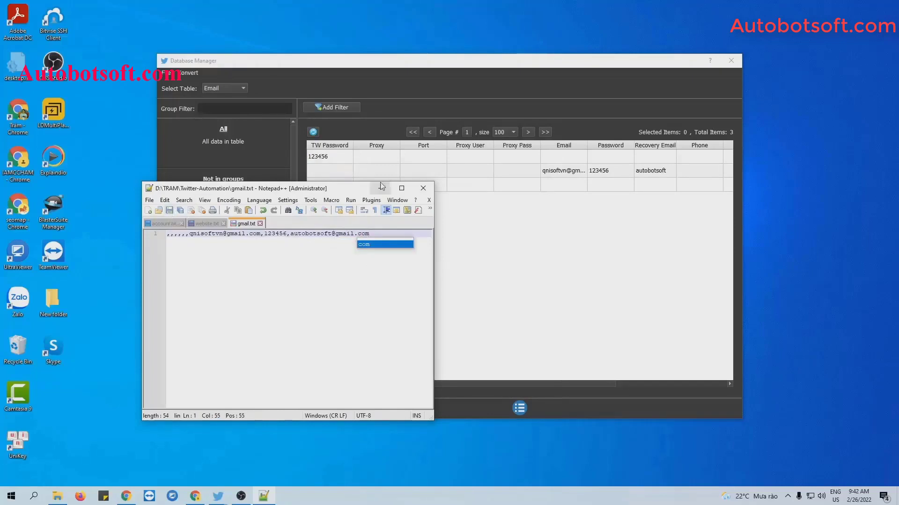
# Import gmail.txt into the database as a new account group via Convert > Import Csv.
pyautogui.click(380, 188)
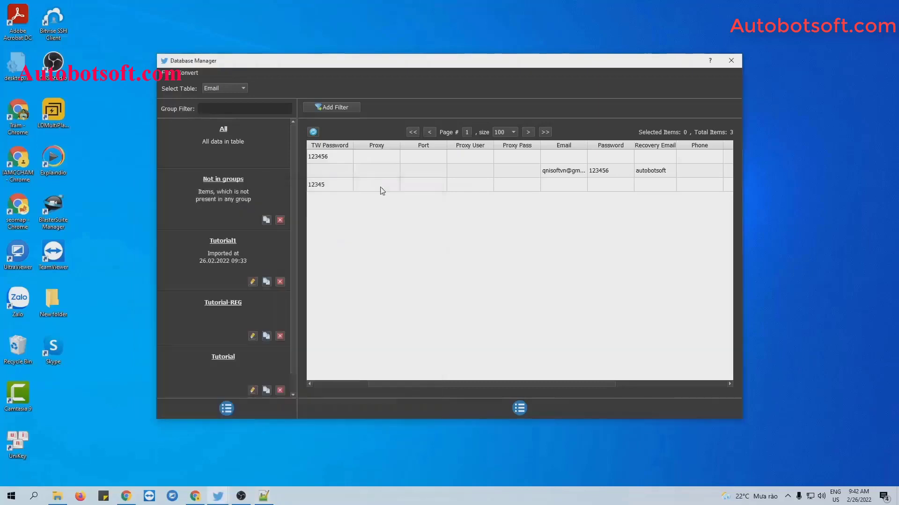
pyautogui.click(193, 74)
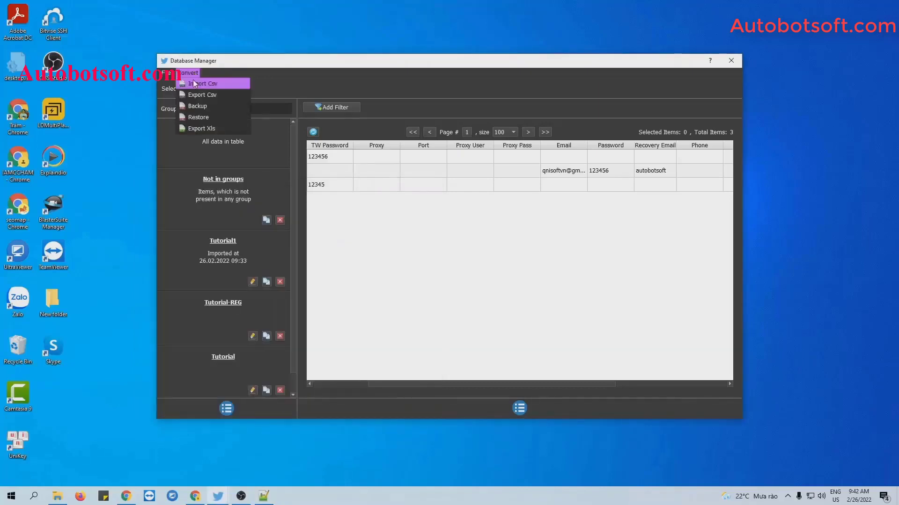
pyautogui.click(193, 84)
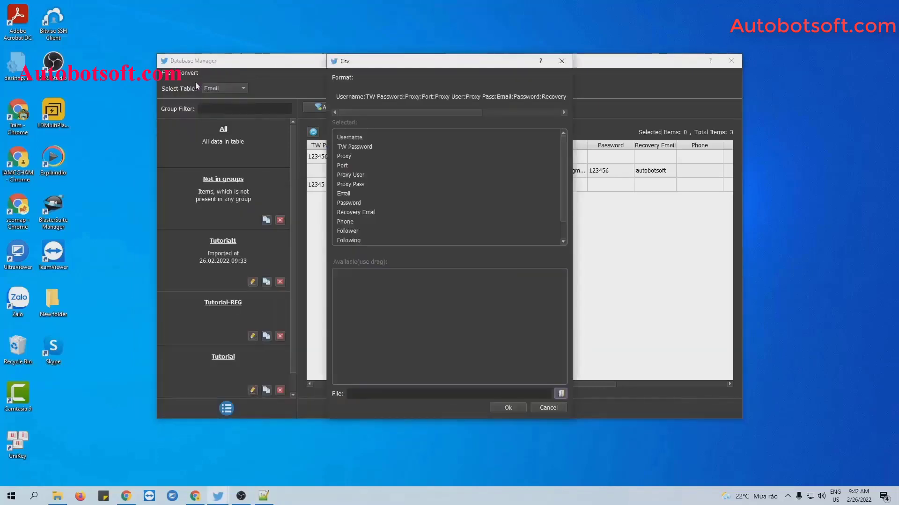
pyautogui.click(561, 395)
pyautogui.click(424, 156)
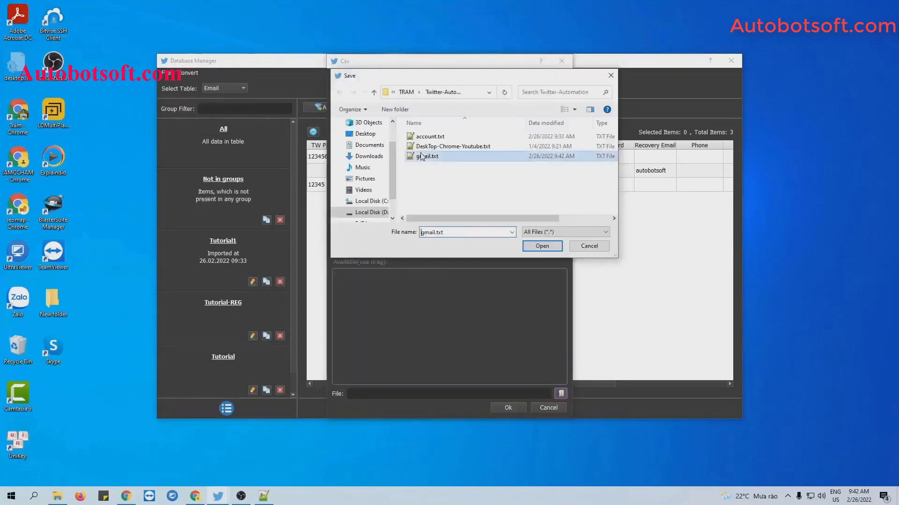
pyautogui.click(550, 247)
pyautogui.click(508, 408)
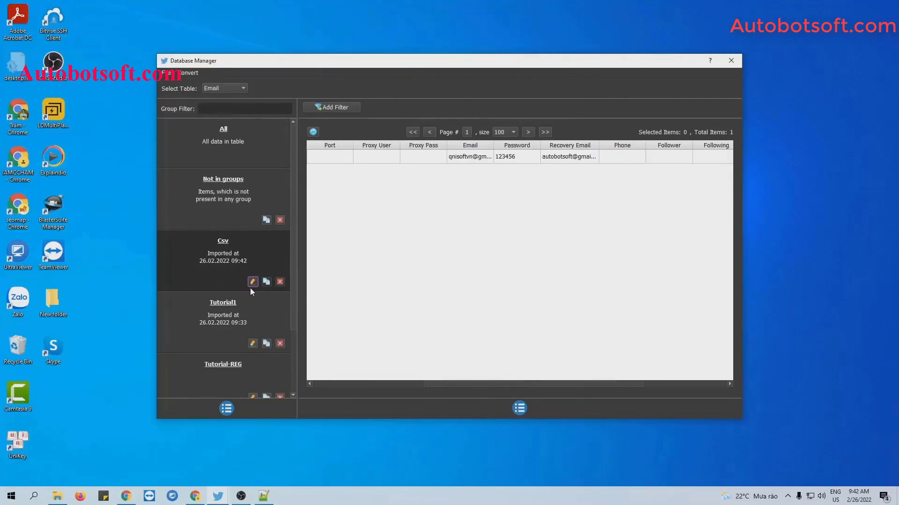
# Rename the new Csv group to Tutorial-reg-1 and close the Database Manager.
pyautogui.click(252, 282)
pyautogui.hotkey('ctrl', 'a')
pyautogui.write('Tuto')
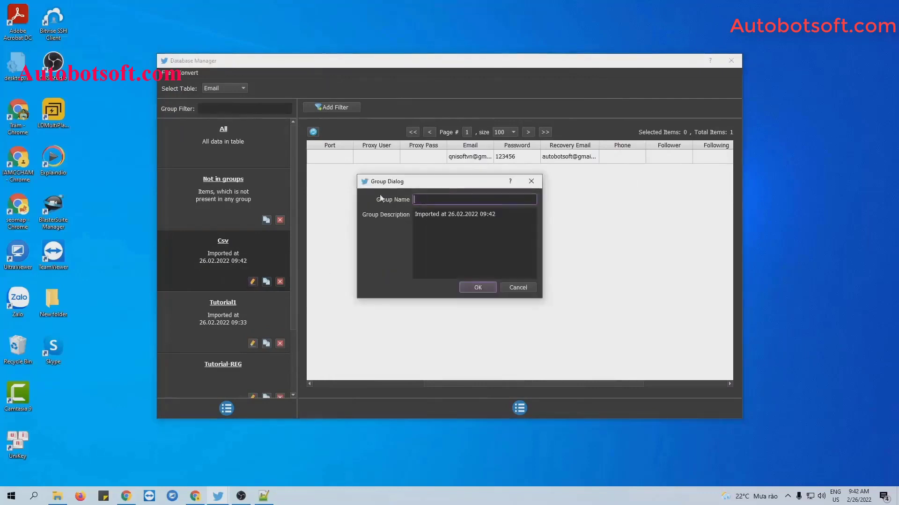
pyautogui.write('rial-reg-1')
pyautogui.press('Return')
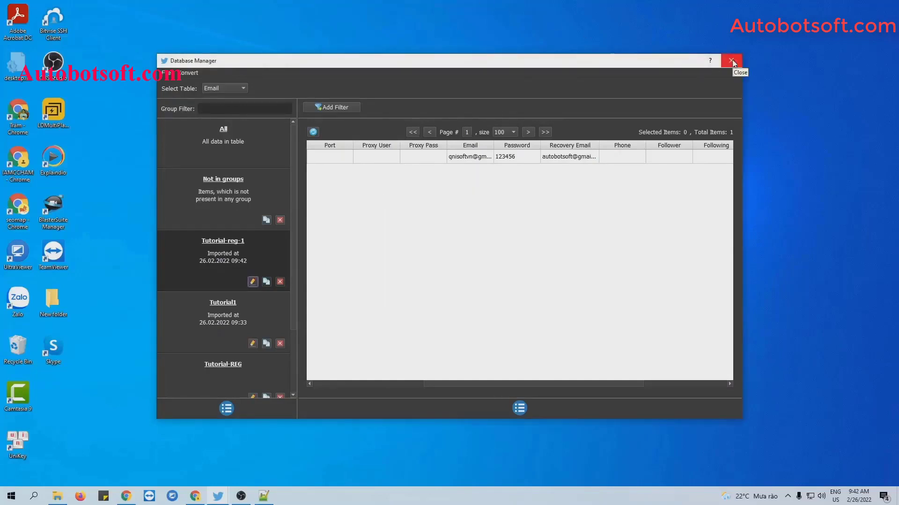
pyautogui.click(731, 61)
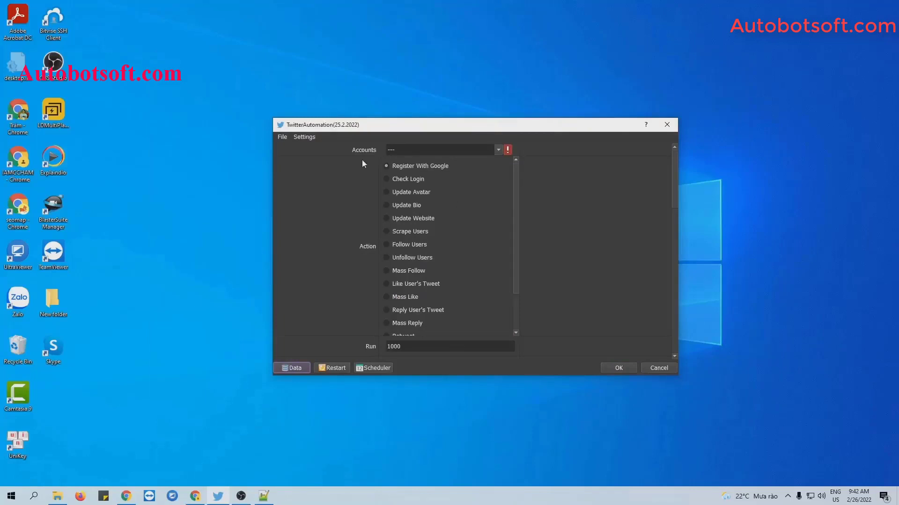
# Tick the Tutorial group in the Accounts dropdown as the accounts to run on.
pyautogui.click(498, 151)
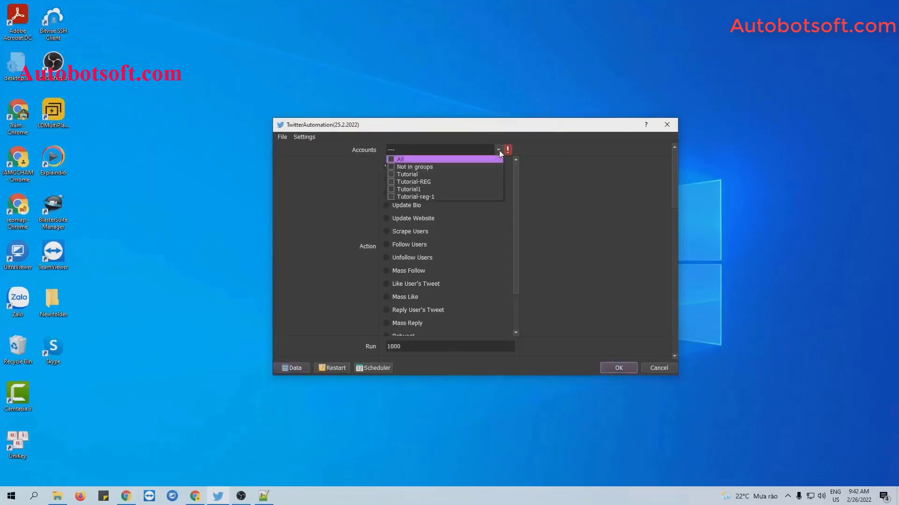
pyautogui.click(391, 175)
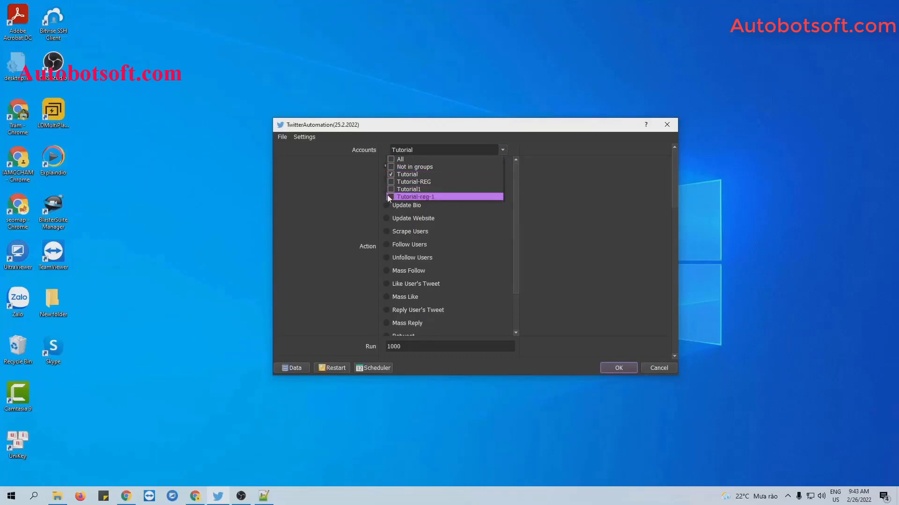
pyautogui.click(492, 205)
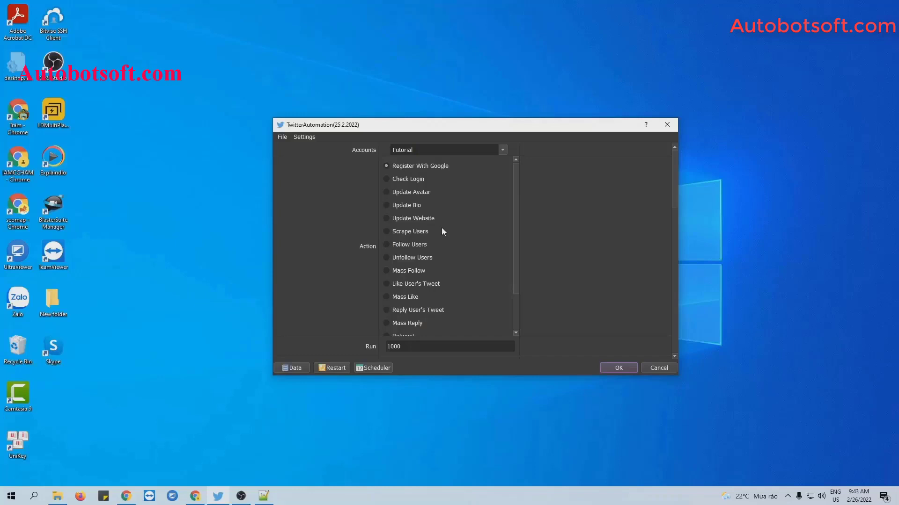
# Select Update Website as the task action.
pyautogui.click(385, 218)
pyautogui.scroll(-2, 510, 237)
pyautogui.scroll(2, 510, 236)
pyautogui.scroll(-3, 509, 237)
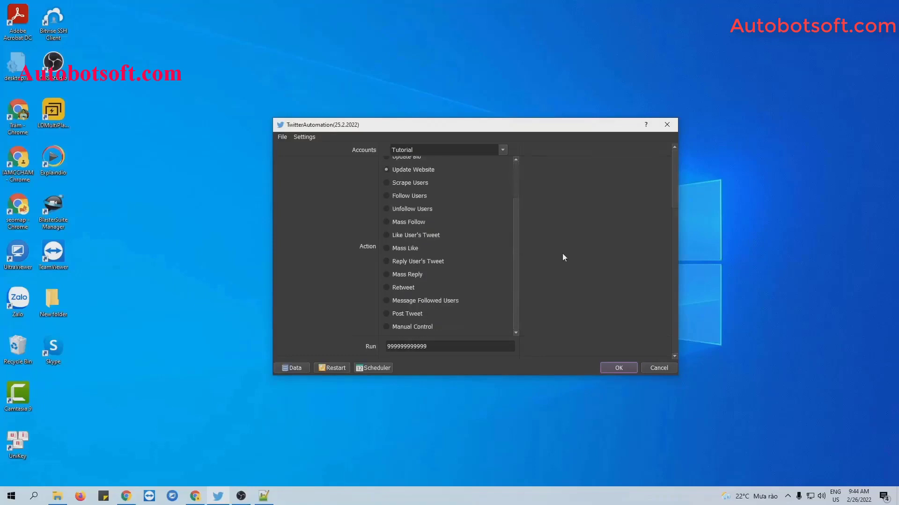
pyautogui.scroll(-1, 563, 257)
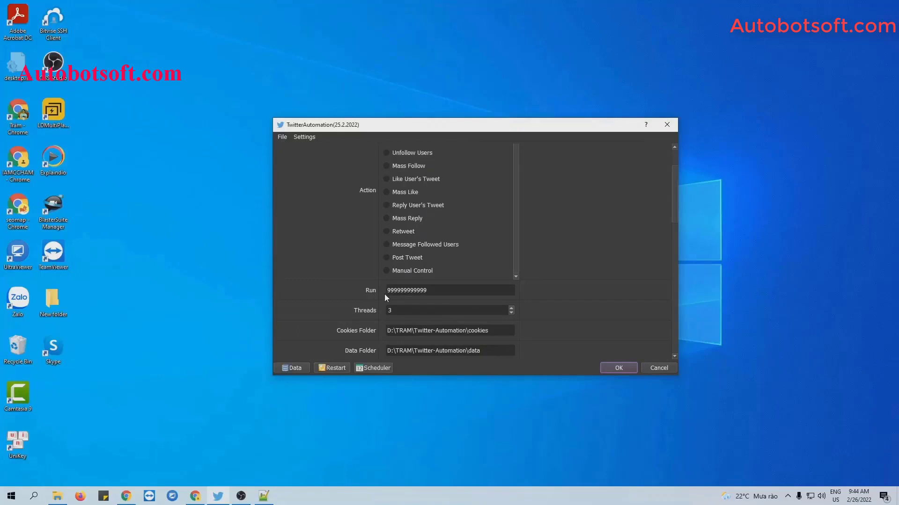
# Set the Run count to 1000.
pyautogui.moveTo(431, 291); pyautogui.dragTo(382, 292)
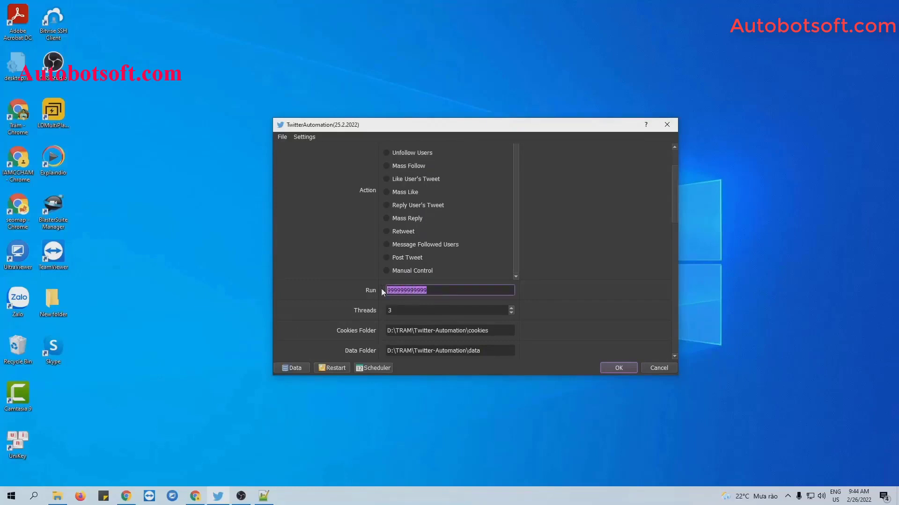
pyautogui.write('1000')
pyautogui.scroll(-2, 592, 246)
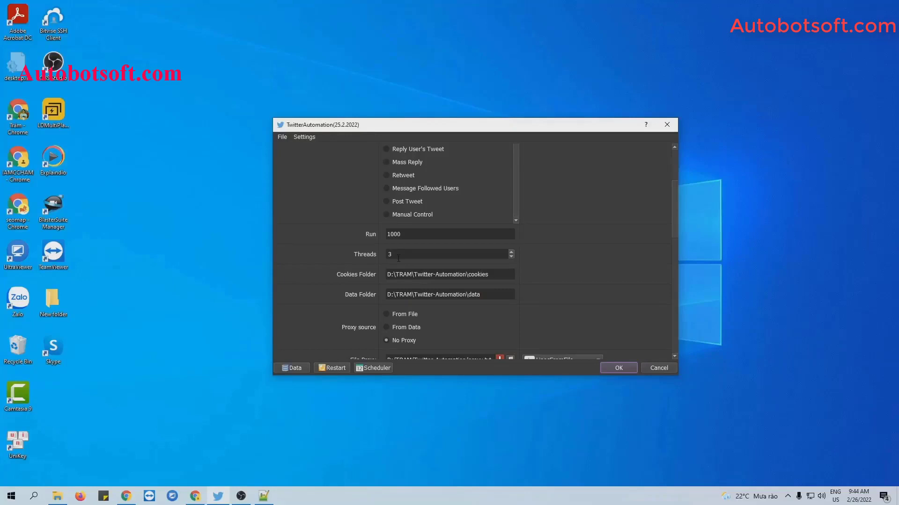
pyautogui.scroll(-2, 597, 257)
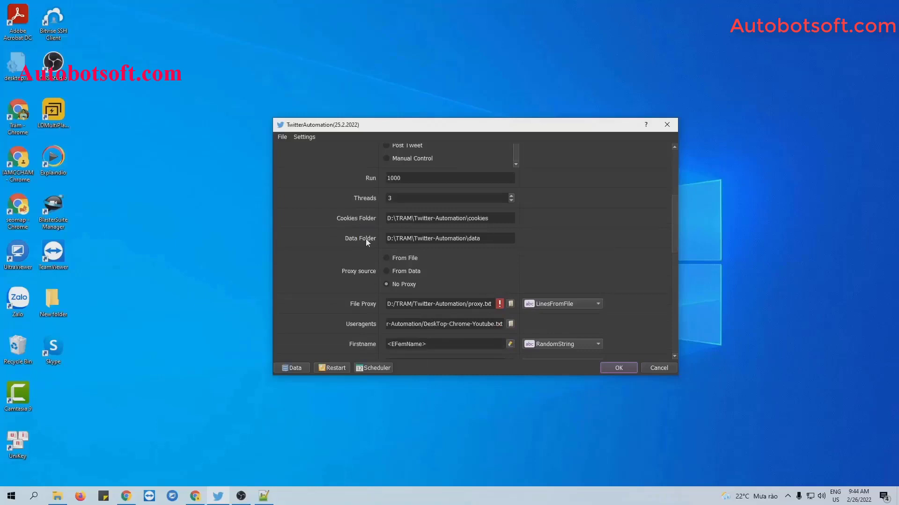
# Create a cookies folder in Twitter-Automation and paste its path into the Cookies Folder setting.
pyautogui.click(56, 497)
pyautogui.rightClick(153, 288)
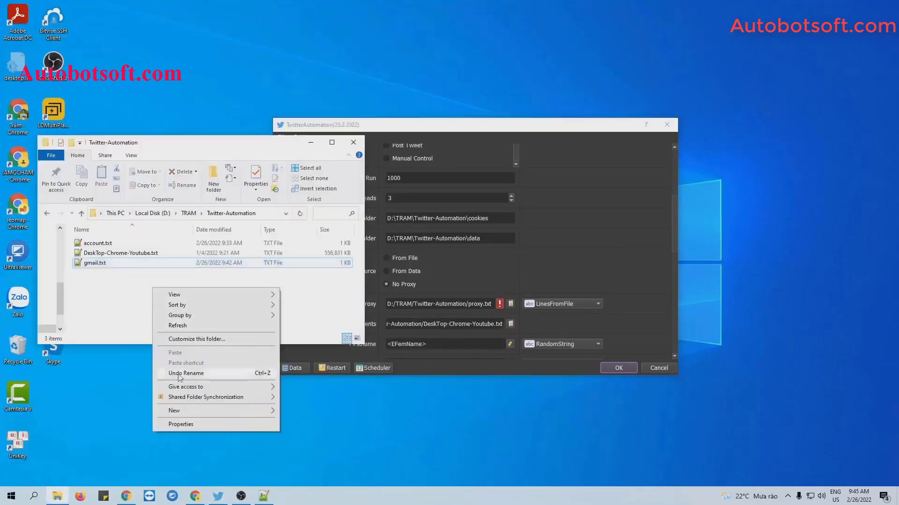
pyautogui.moveTo(178, 411)
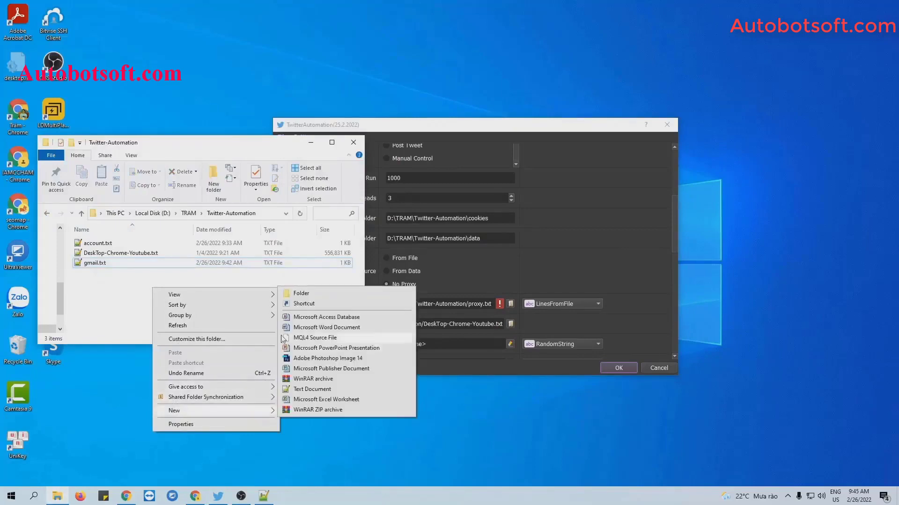
pyautogui.click(299, 294)
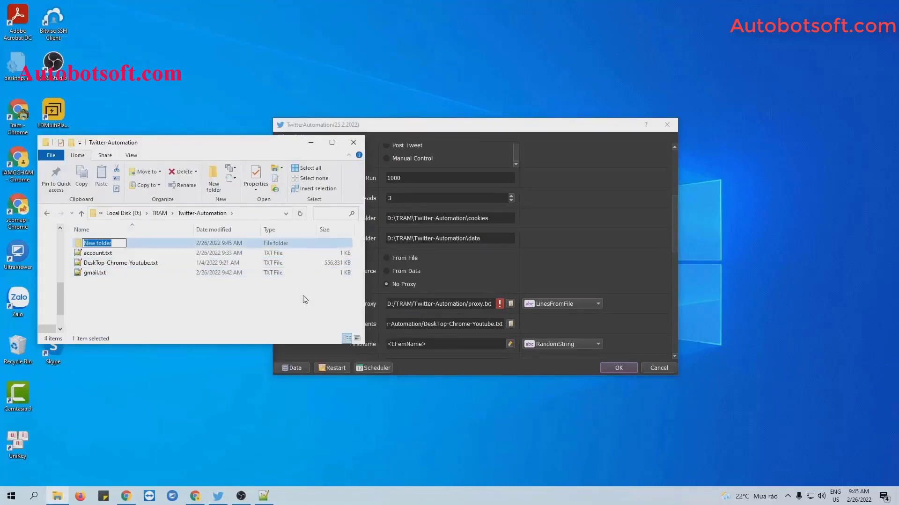
pyautogui.write('cookies')
pyautogui.press('Return')
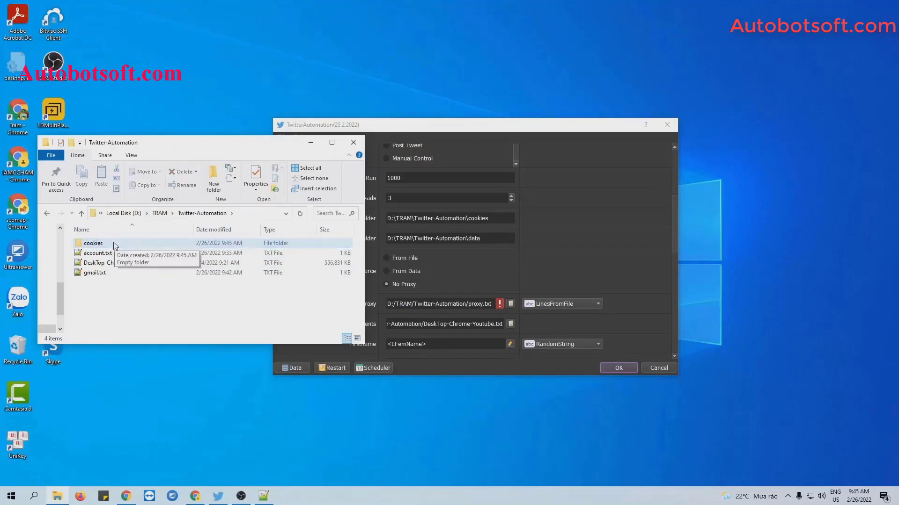
pyautogui.doubleClick(115, 245)
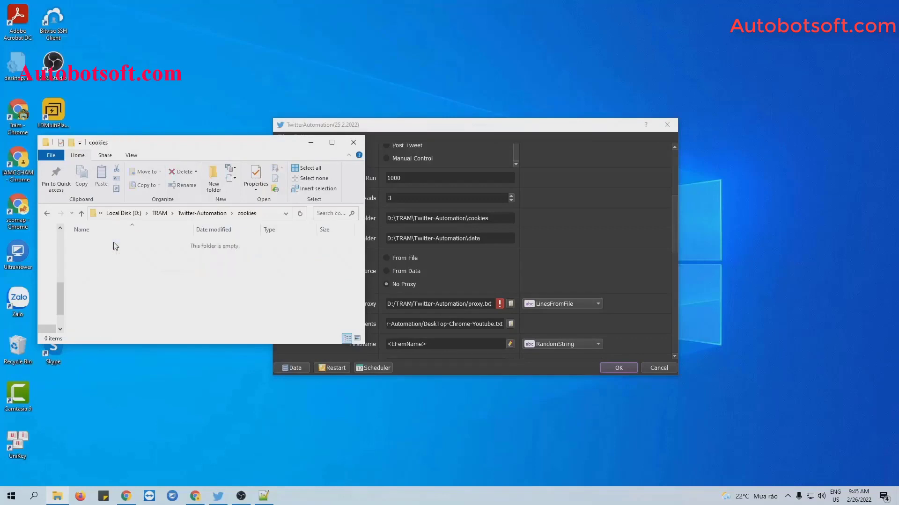
pyautogui.click(266, 216)
pyautogui.hotkey('ctrl', 'c')
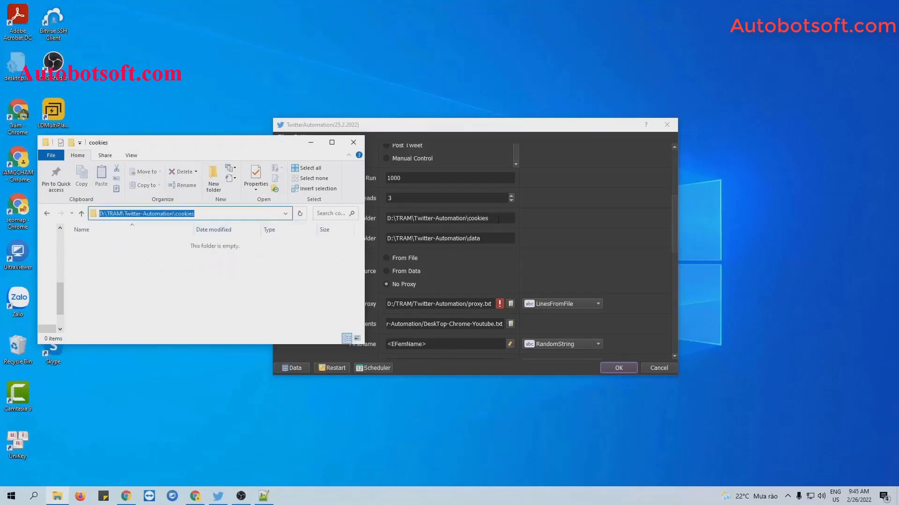
pyautogui.tripleClick(499, 218)
pyautogui.hotkey('ctrl', 'v')
pyautogui.click(572, 228)
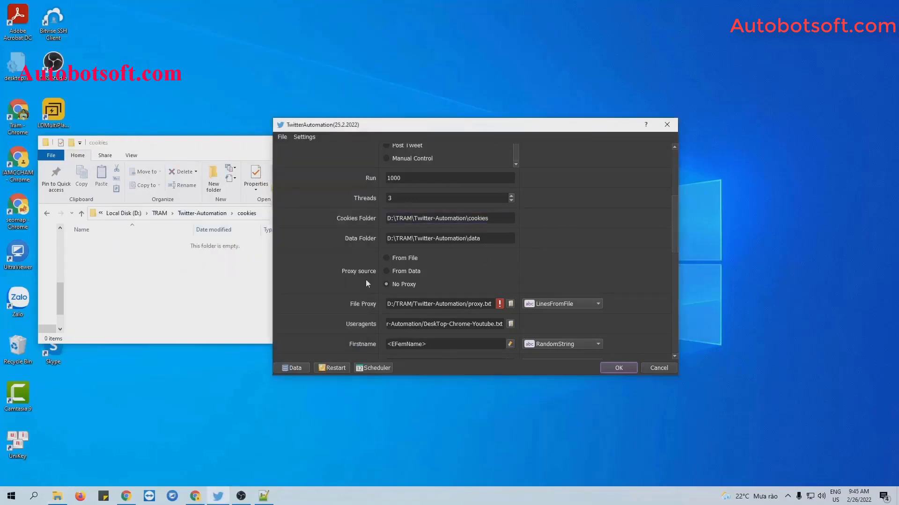
# Create a data folder in Twitter-Automation and copy its path for the Data Folder setting.
pyautogui.click(47, 214)
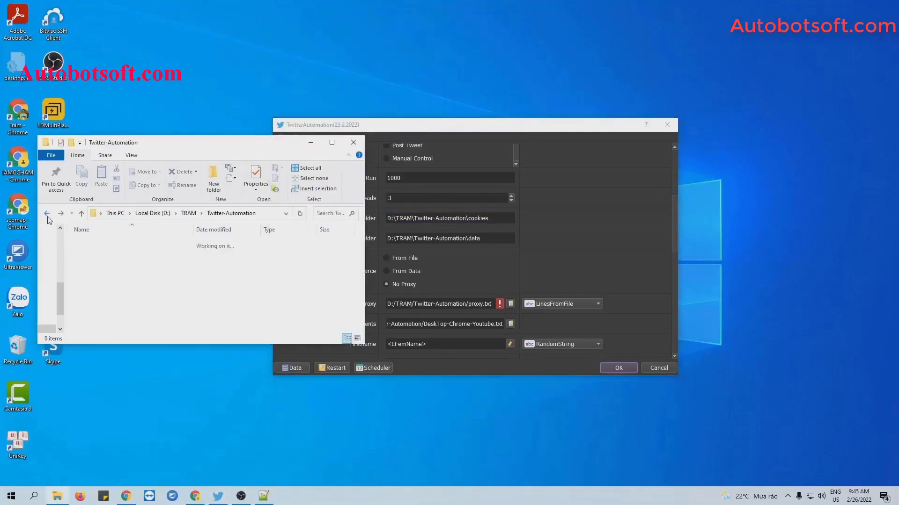
pyautogui.rightClick(161, 300)
pyautogui.moveTo(185, 422)
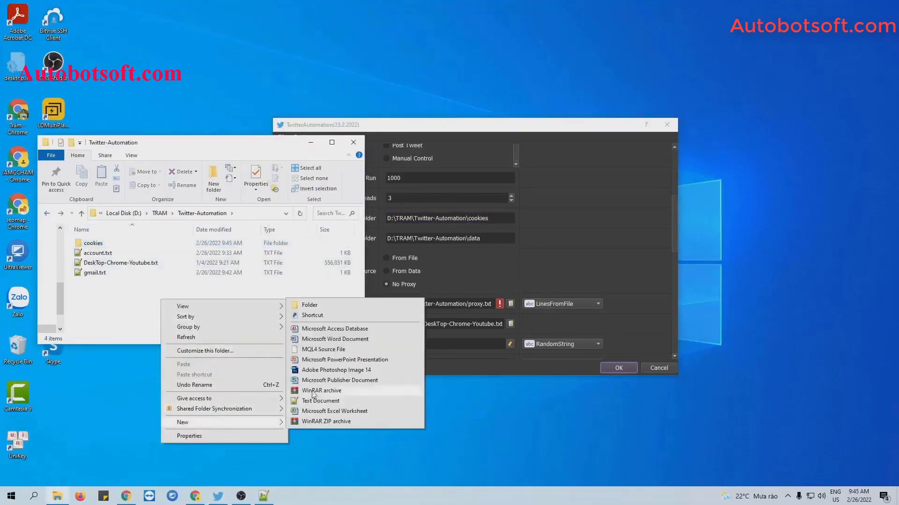
pyautogui.click(295, 305)
pyautogui.write('data')
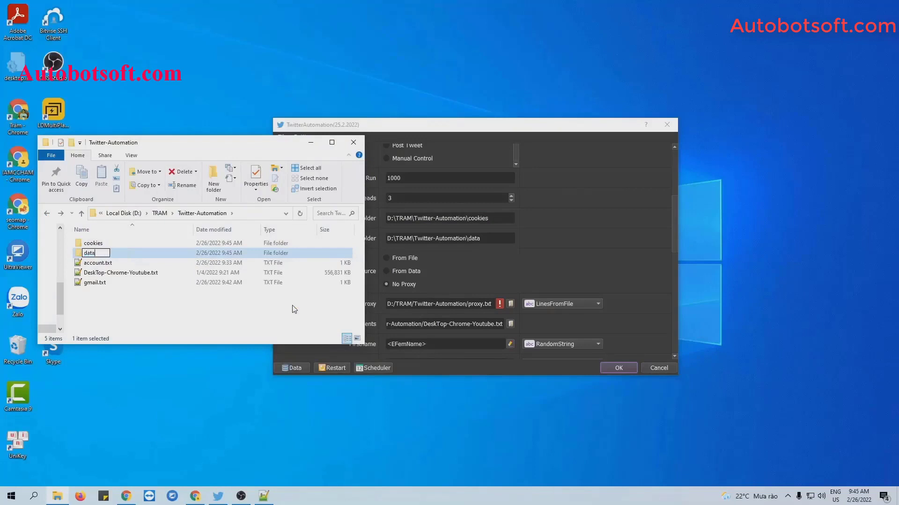
pyautogui.press('Return')
pyautogui.doubleClick(176, 255)
pyautogui.click(261, 215)
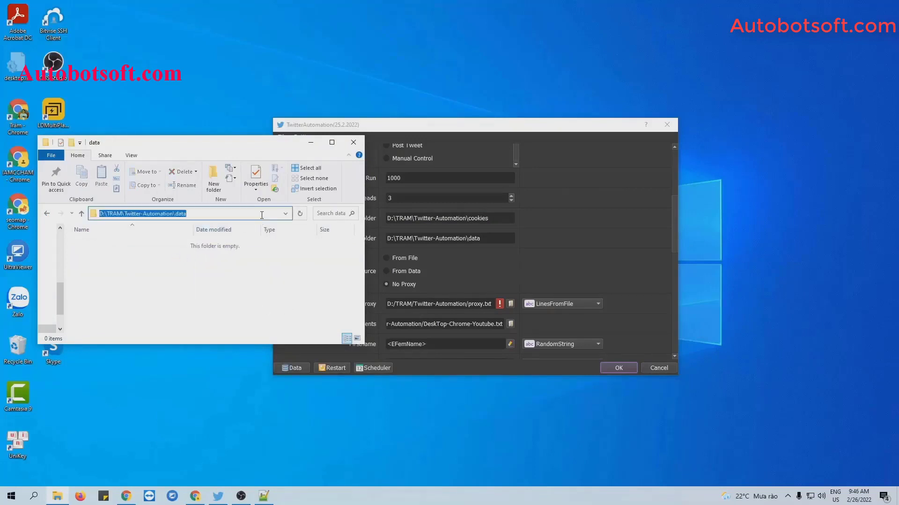
pyautogui.tripleClick(458, 237)
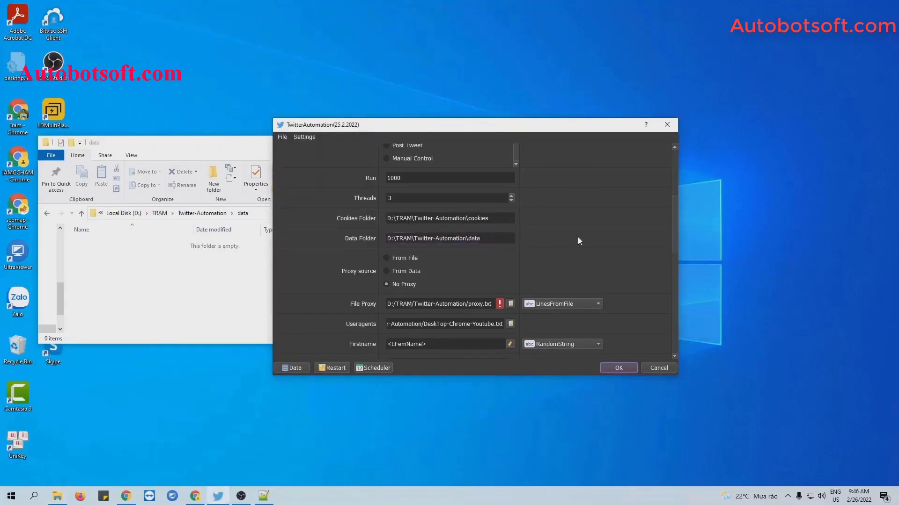
pyautogui.click(194, 154)
# Set the proxy source to From File, reading proxies as LinesFromFile.
pyautogui.click(309, 144)
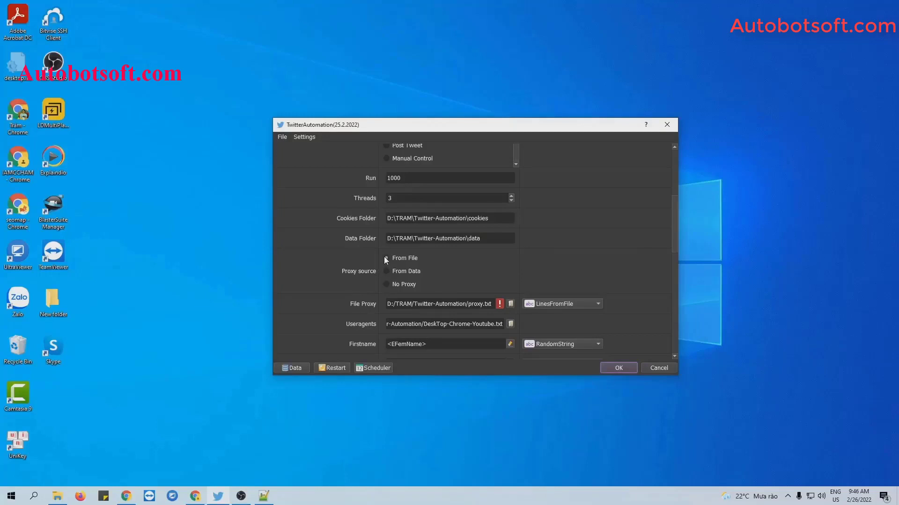
pyautogui.click(385, 259)
pyautogui.click(557, 303)
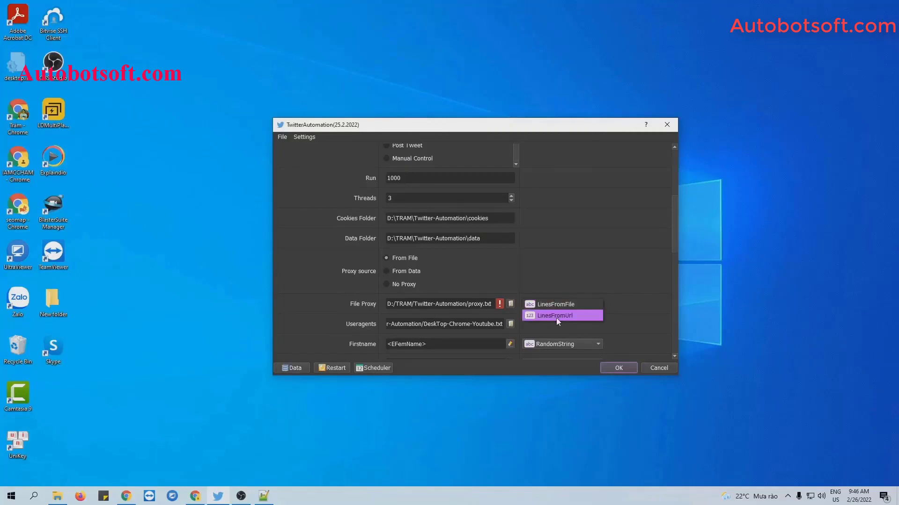
pyautogui.click(559, 308)
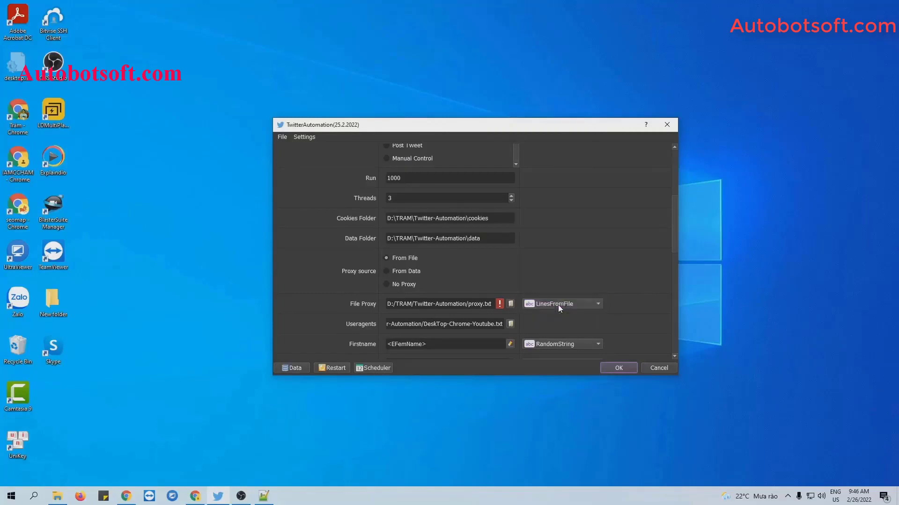
pyautogui.click(58, 496)
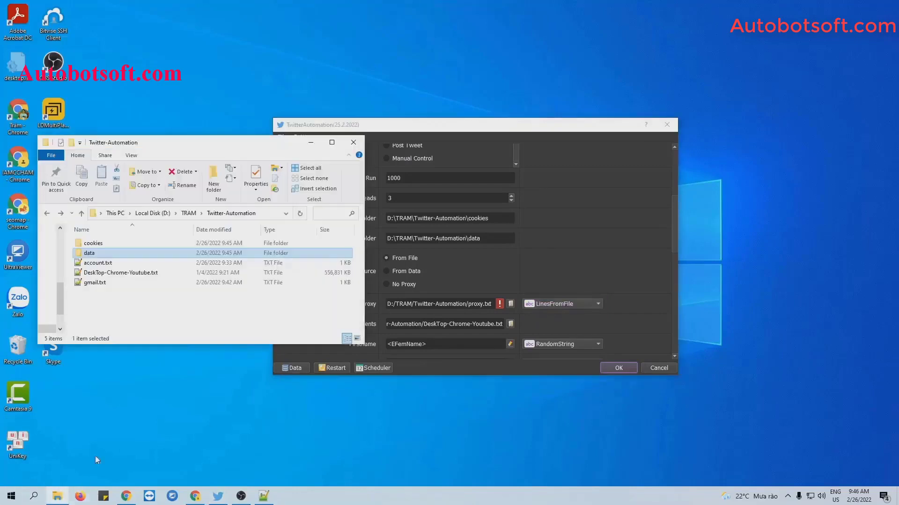
# Create a new text document named proxy.txt in the Twitter-Automation folder.
pyautogui.rightClick(129, 292)
pyautogui.moveTo(171, 414)
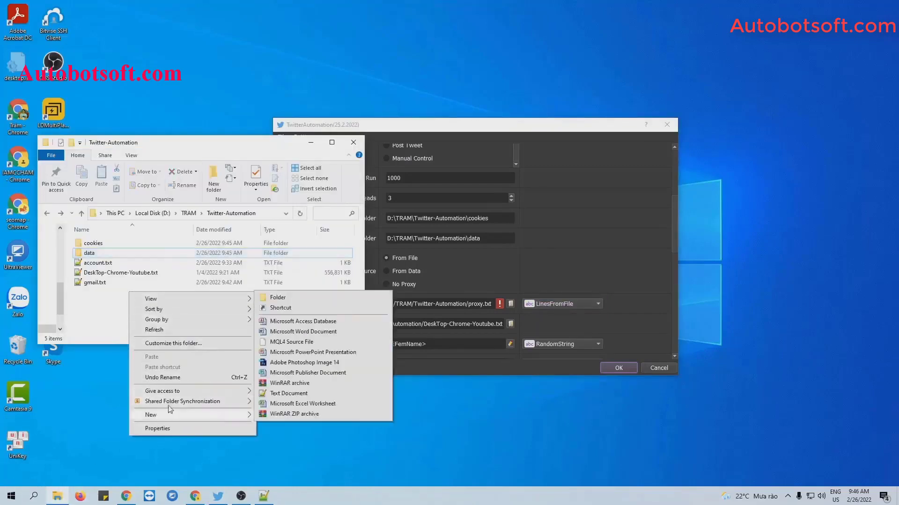
pyautogui.click(288, 393)
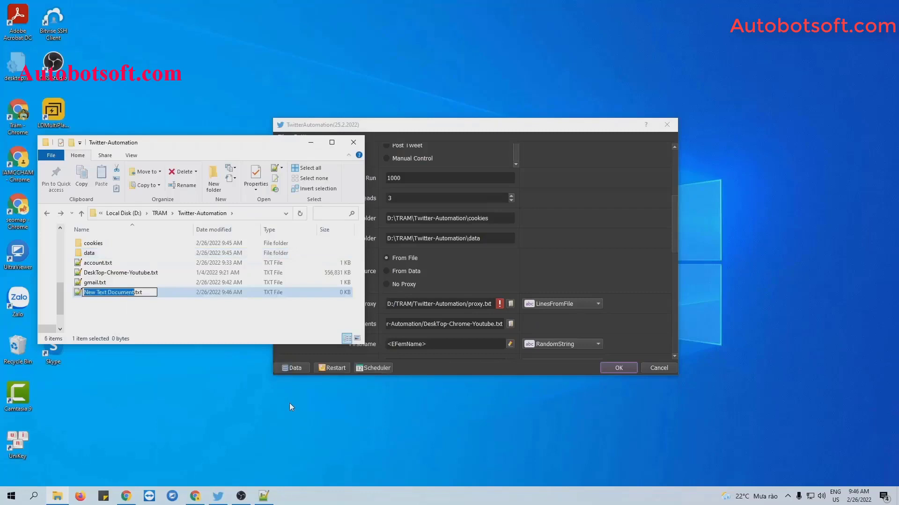
pyautogui.write('proxy')
pyautogui.press('Return')
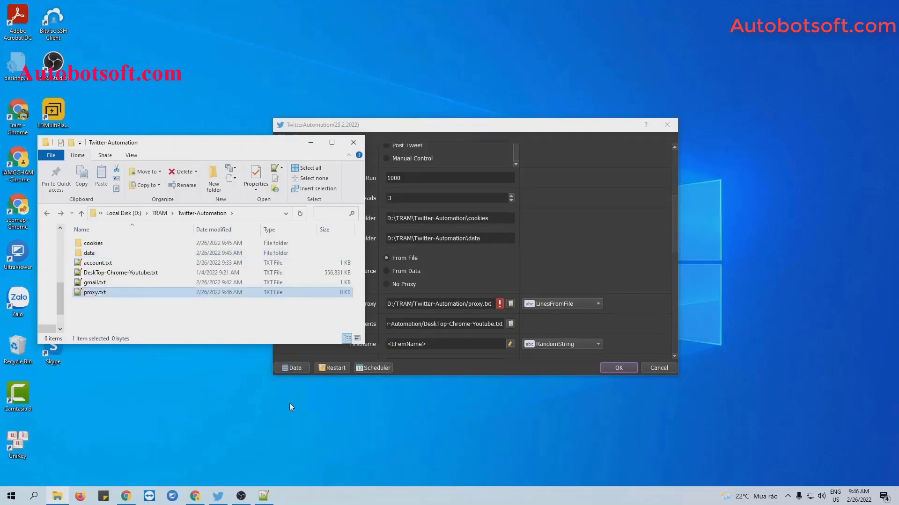
# Paste the 55 proxy lines into proxy.txt, remove the blank last line, and save.
pyautogui.doubleClick(96, 292)
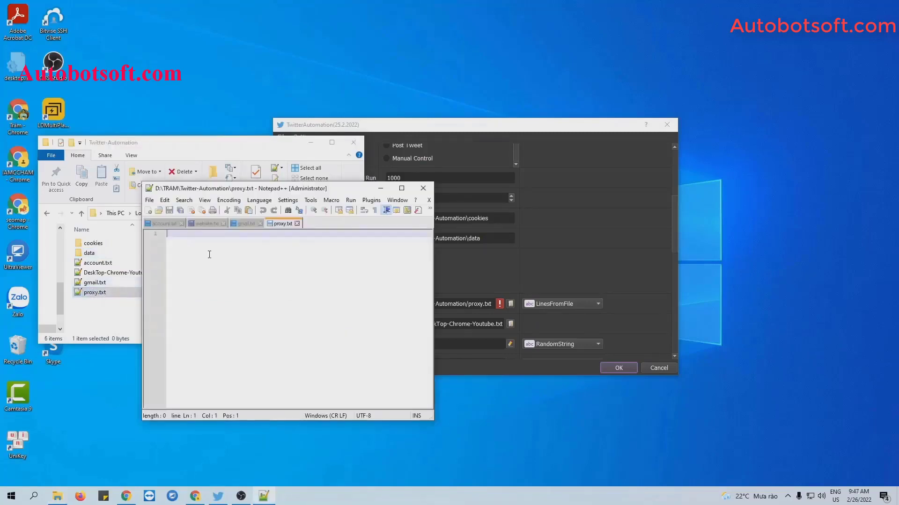
pyautogui.hotkey('ctrl', 'v')
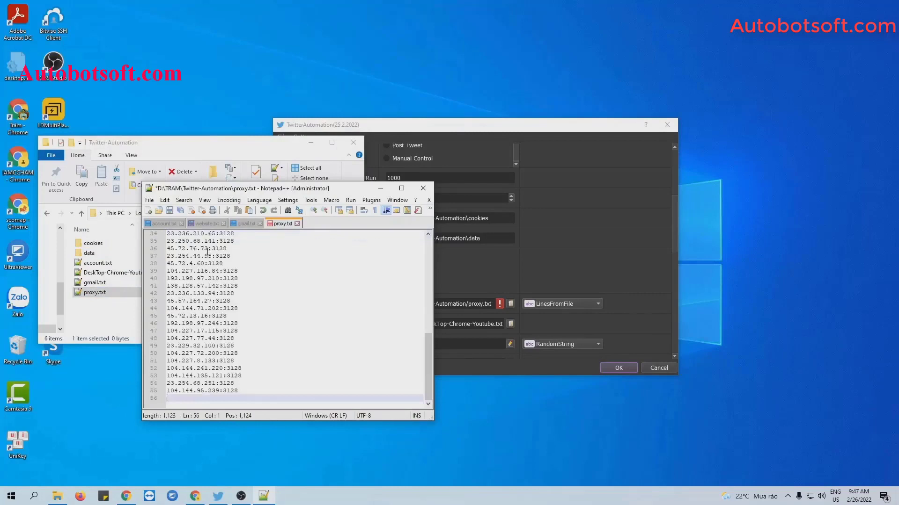
pyautogui.press('BackSpace')
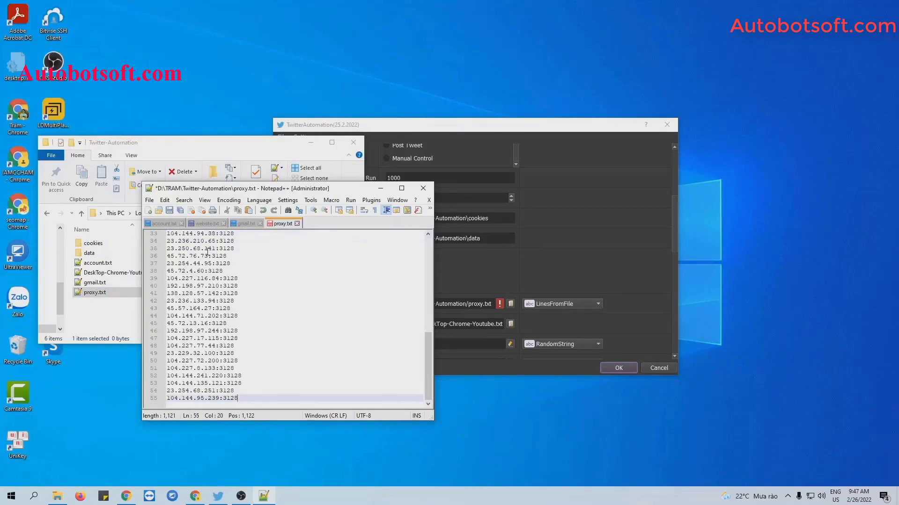
pyautogui.click(170, 210)
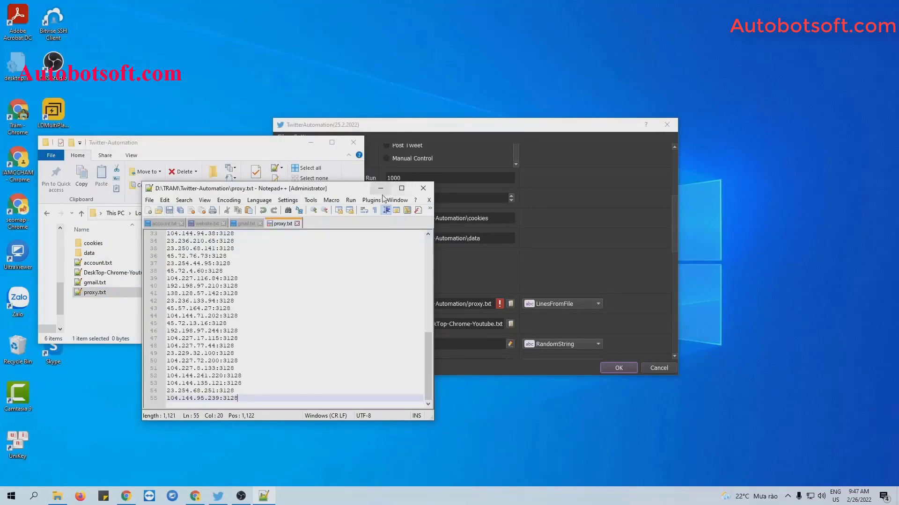
pyautogui.click(380, 188)
pyautogui.click(311, 142)
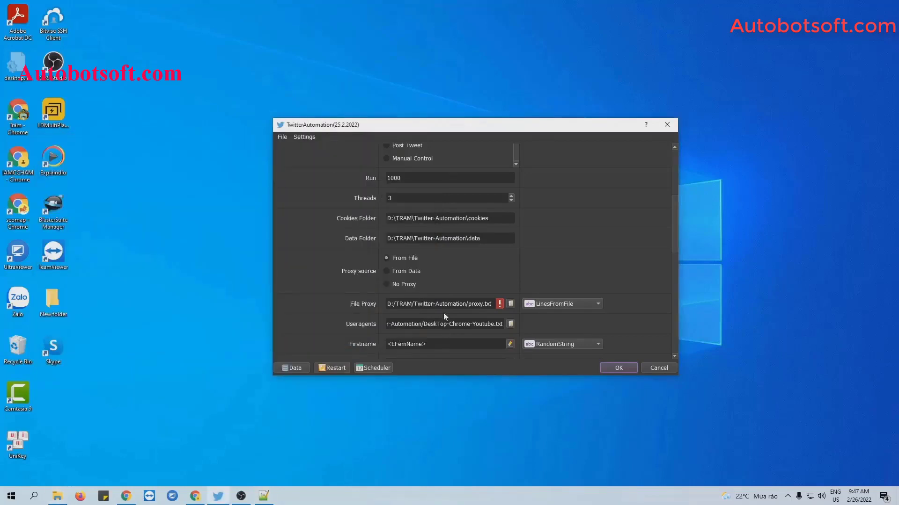
# Point File Proxy at proxy.txt, keeping LinesFromFile.
pyautogui.click(511, 304)
pyautogui.click(374, 249)
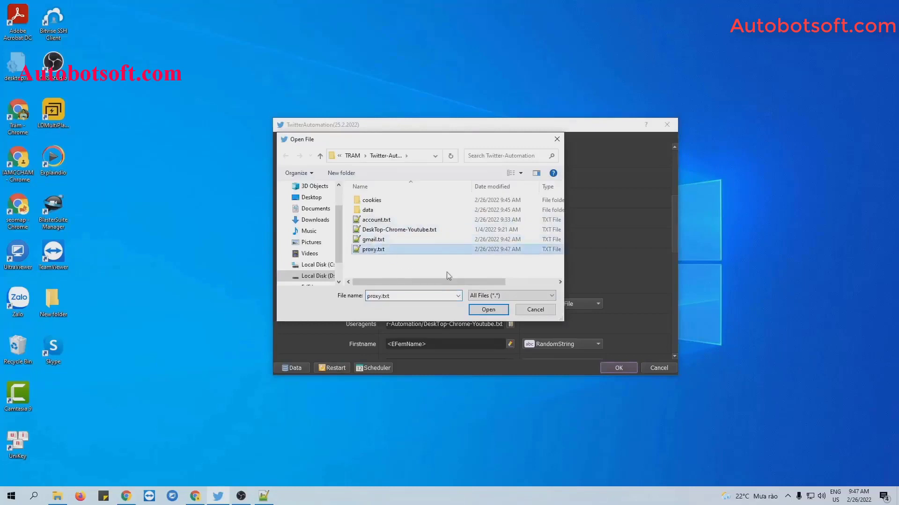
pyautogui.click(490, 310)
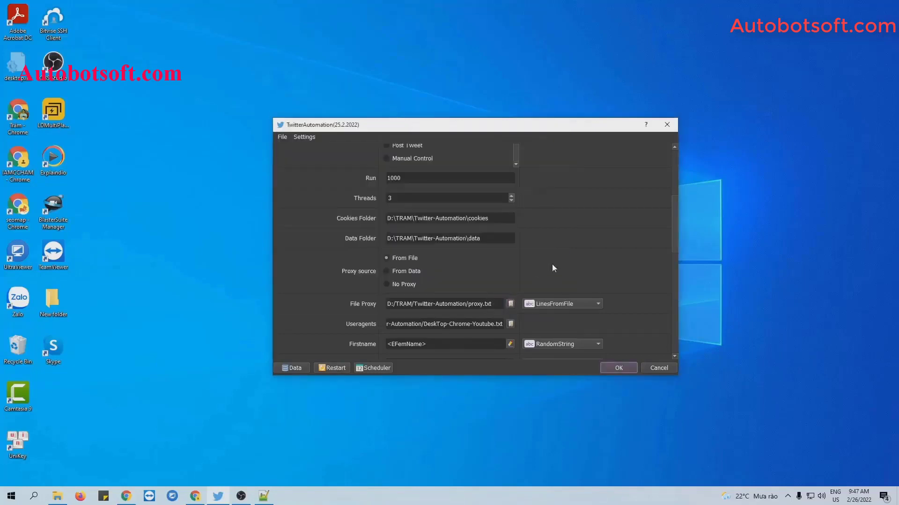
pyautogui.click(571, 268)
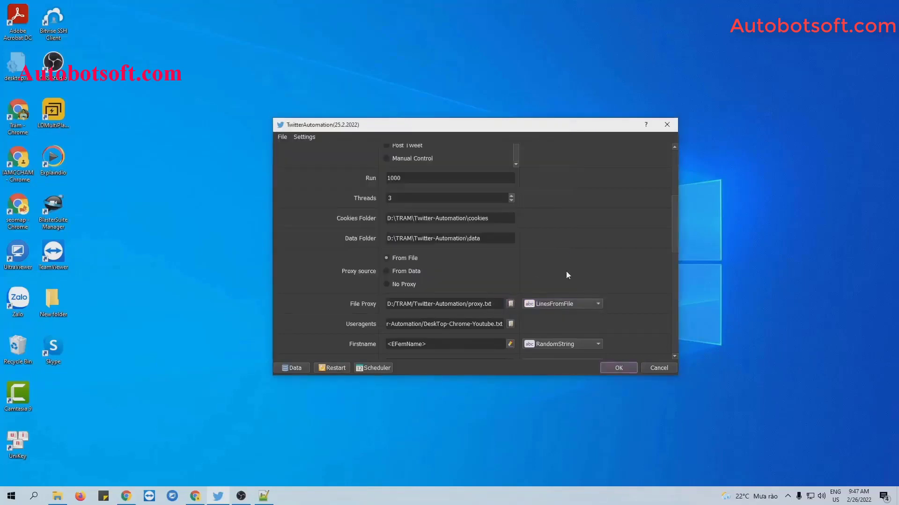
pyautogui.click(574, 304)
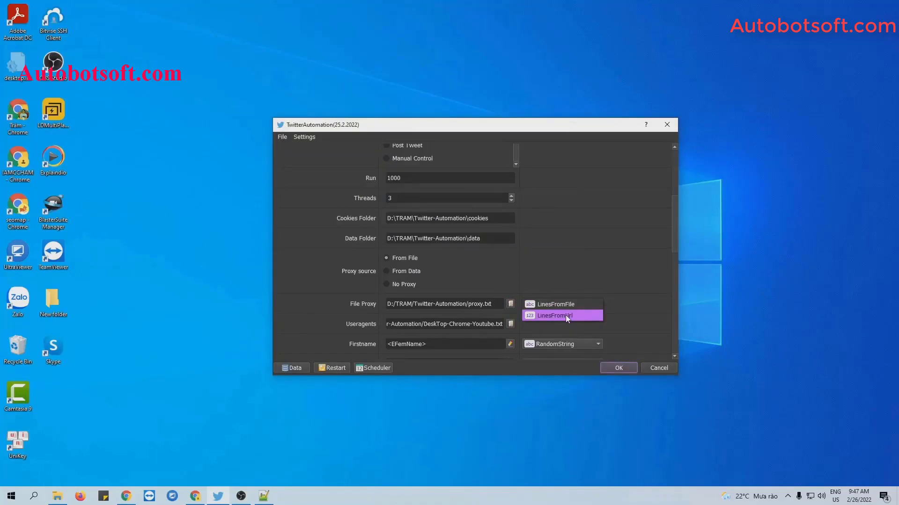
pyautogui.click(566, 315)
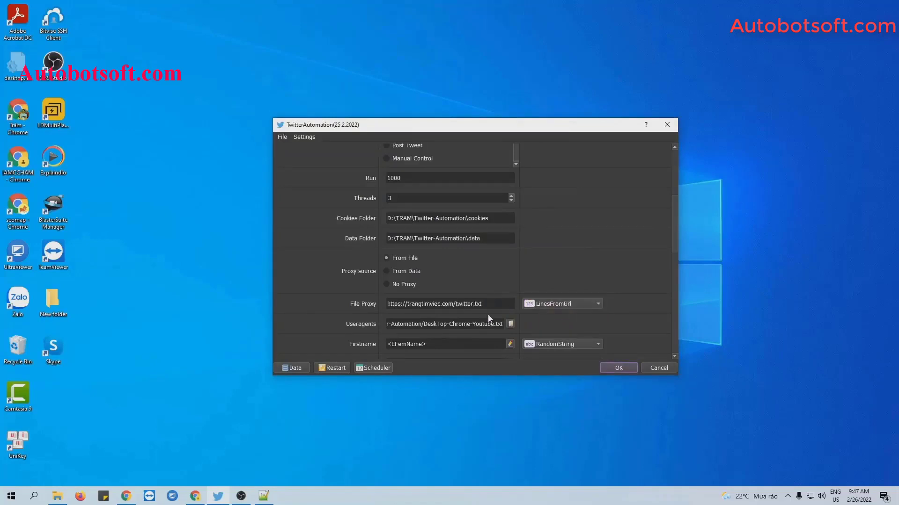
pyautogui.moveTo(512, 303); pyautogui.dragTo(378, 297)
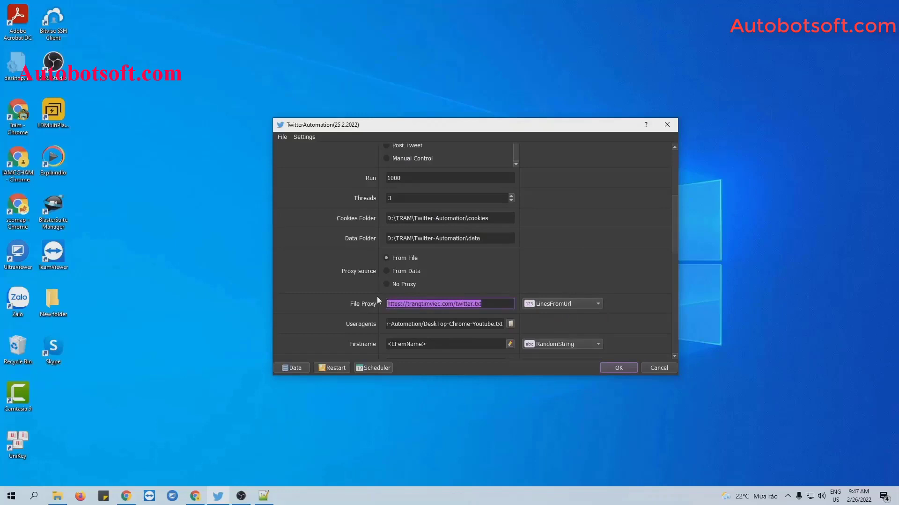
pyautogui.click(387, 270)
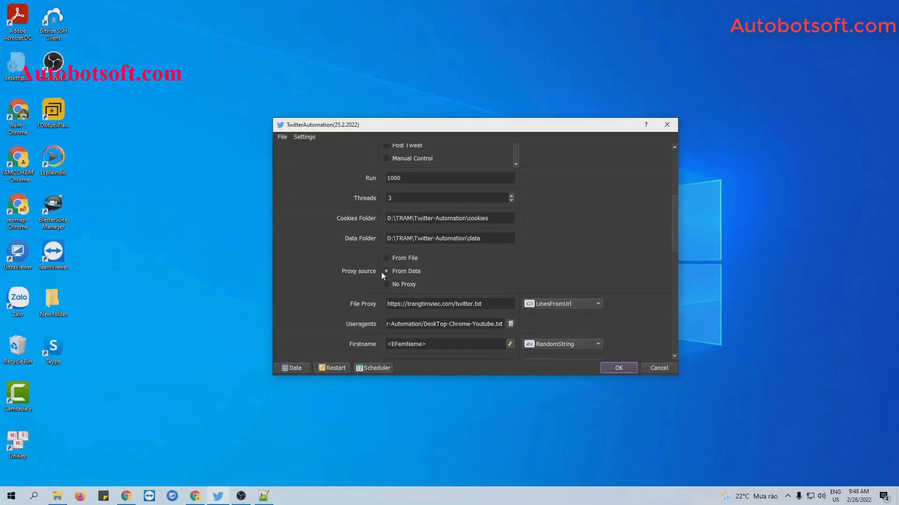
# Choose From Data, review the stored account table, then set the proxy source to No Proxy.
pyautogui.click(382, 271)
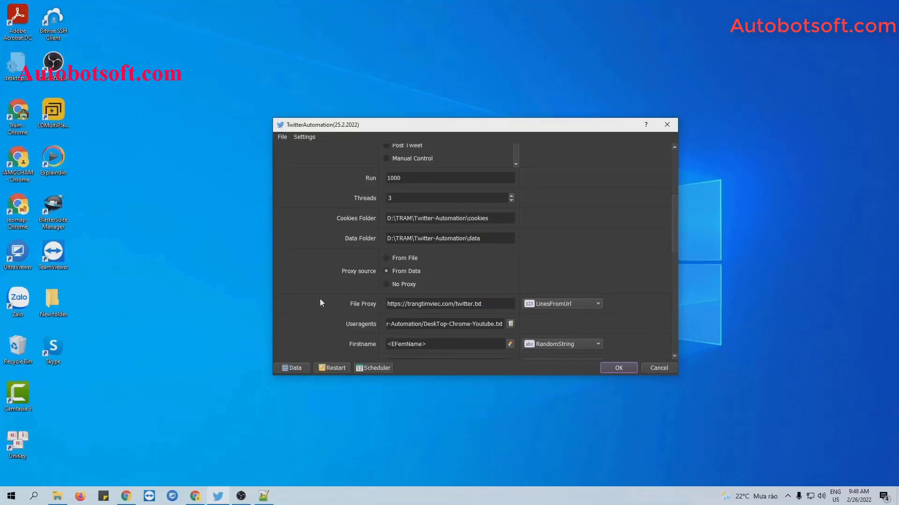
pyautogui.click(291, 368)
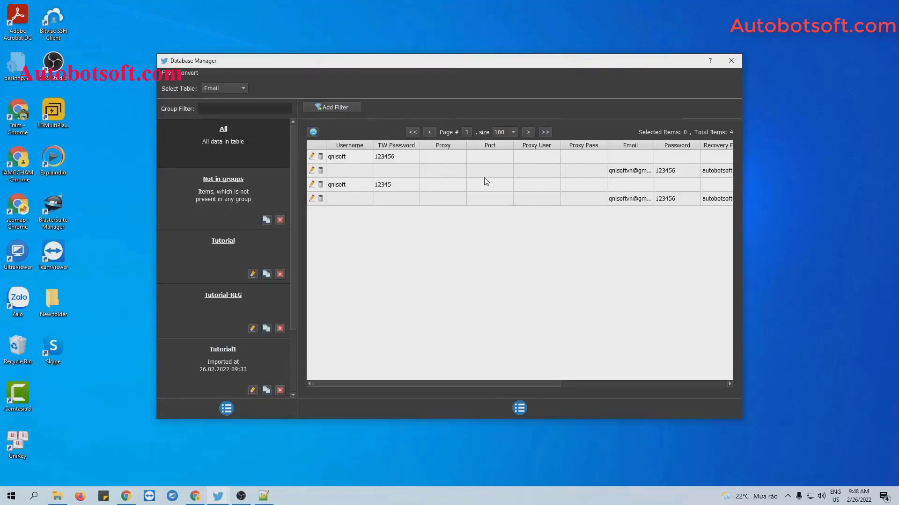
pyautogui.click(732, 62)
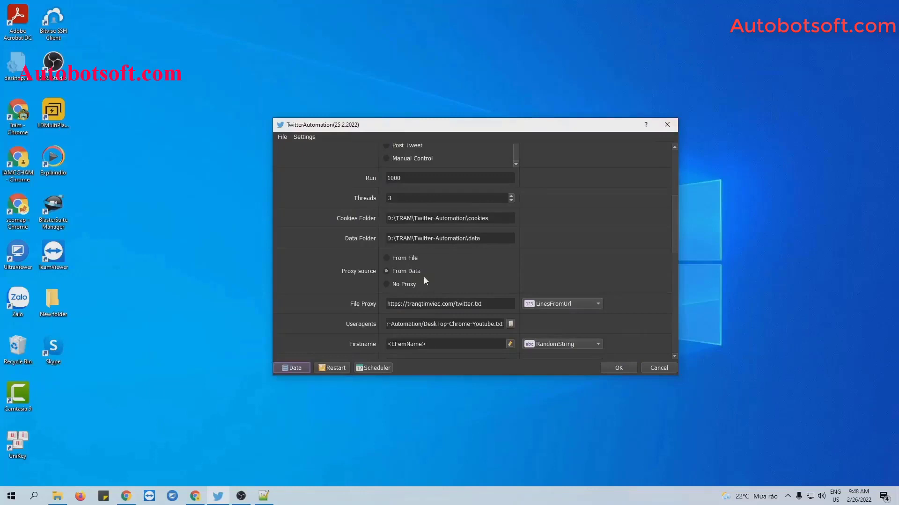
pyautogui.click(388, 285)
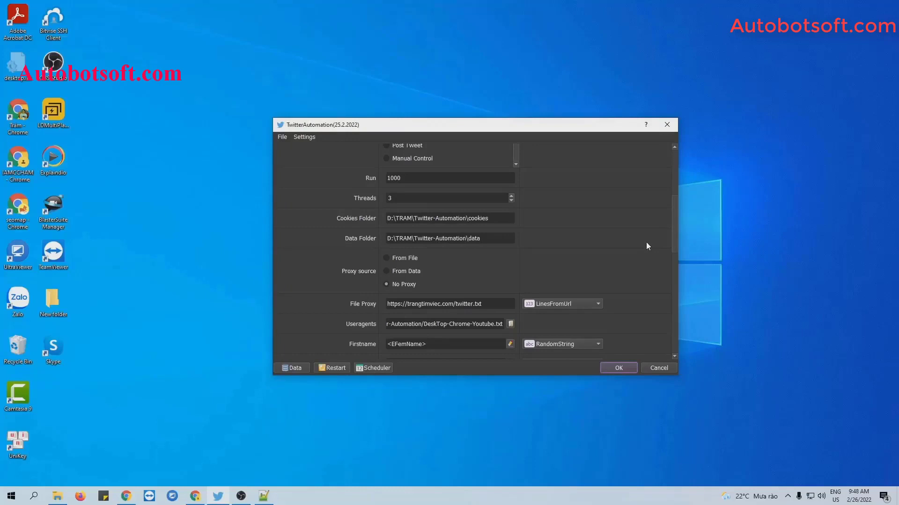
pyautogui.scroll(-2, 647, 245)
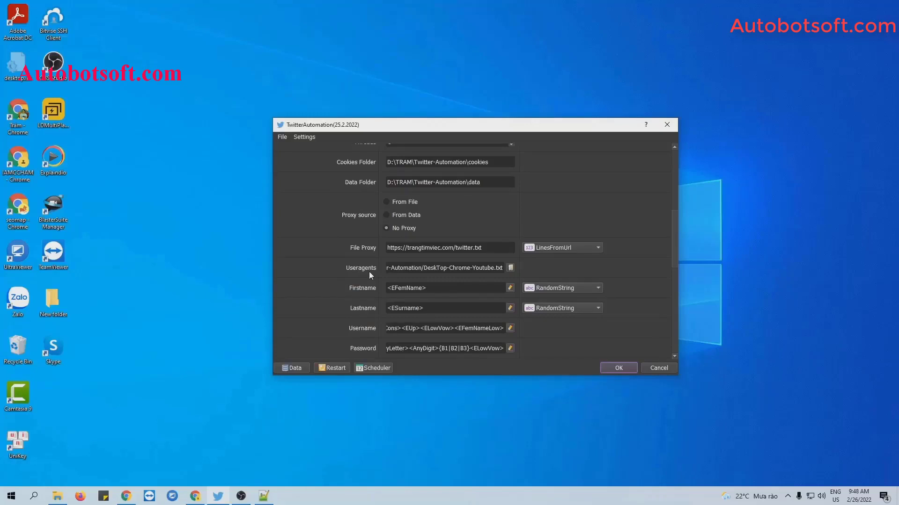
# Set the Useragents file to DeskTop-Chrome-Youtube.txt from the Twitter-Automation folder.
pyautogui.click(511, 268)
pyautogui.click(412, 232)
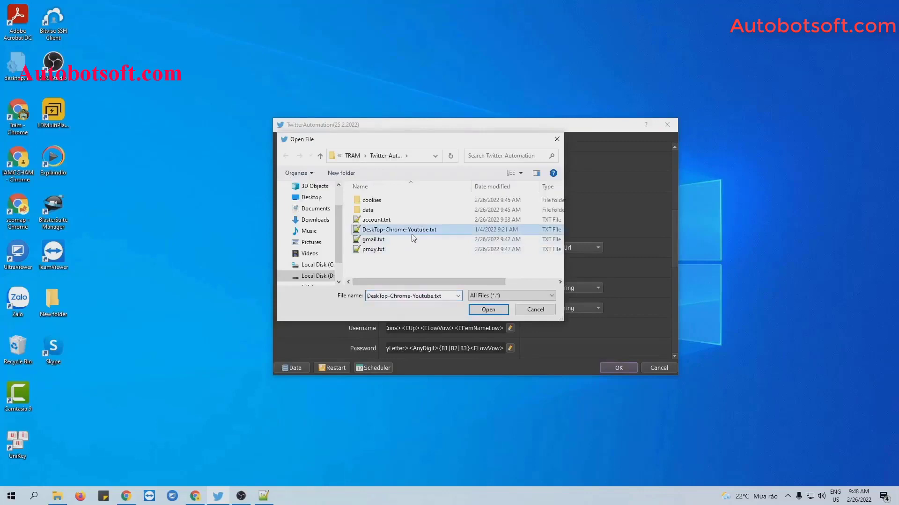
pyautogui.click(488, 309)
pyautogui.scroll(-2, 364, 268)
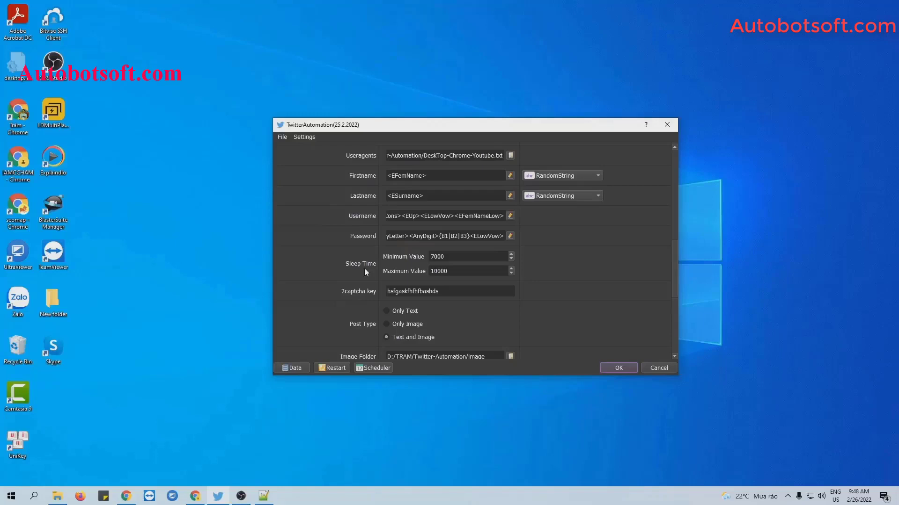
pyautogui.scroll(5, 364, 268)
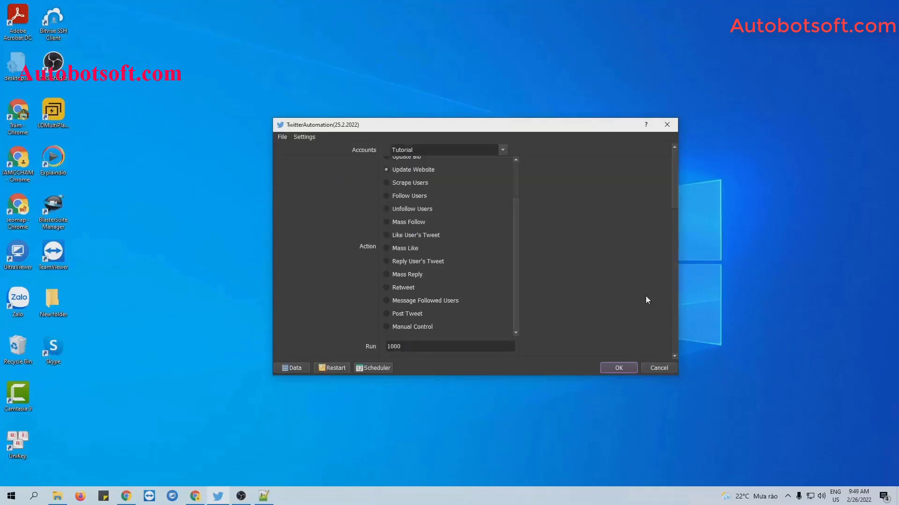
pyautogui.scroll(3, 516, 260)
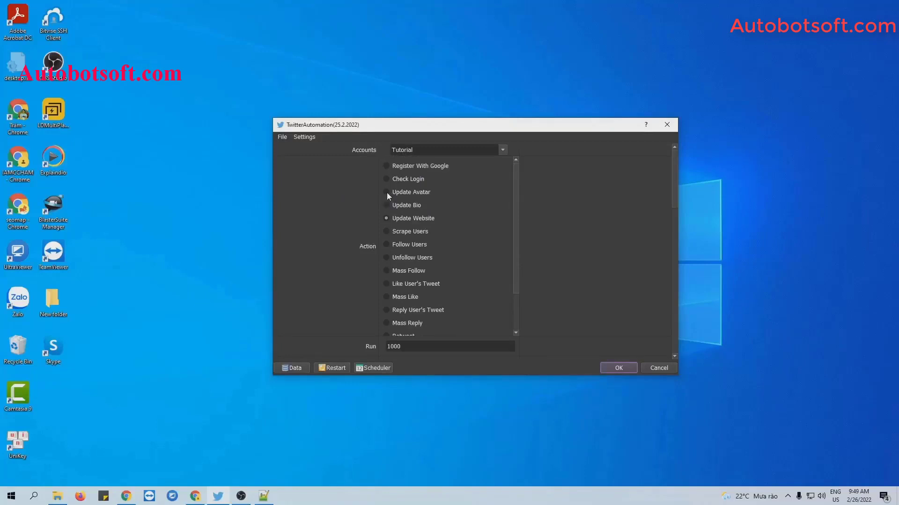
pyautogui.scroll(-12, 639, 241)
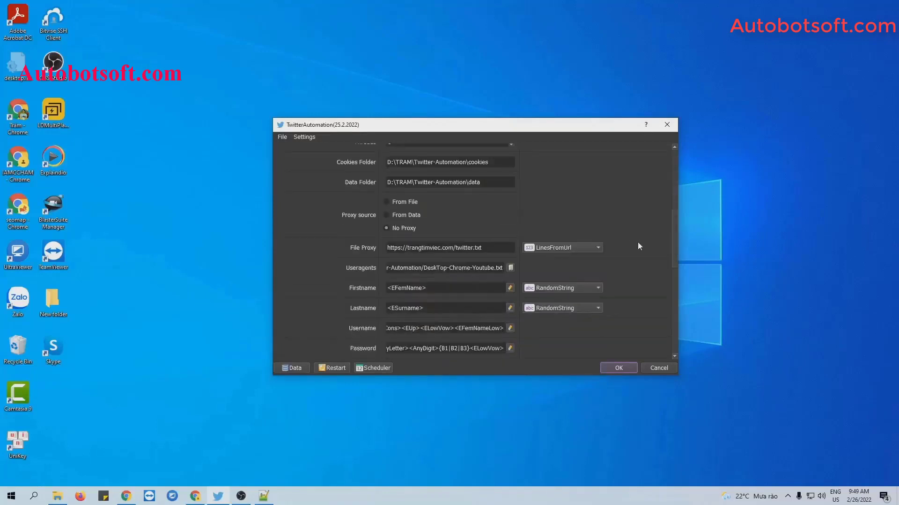
pyautogui.scroll(-5, 639, 245)
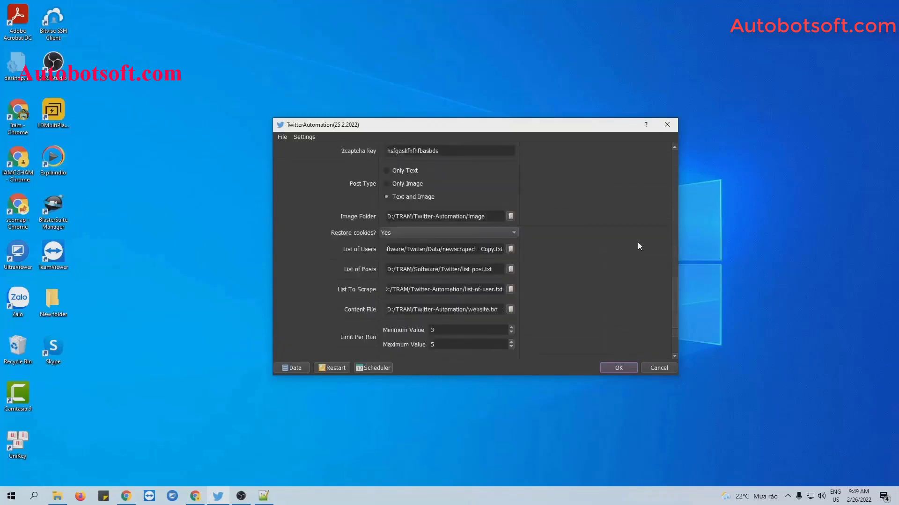
pyautogui.scroll(2, 637, 242)
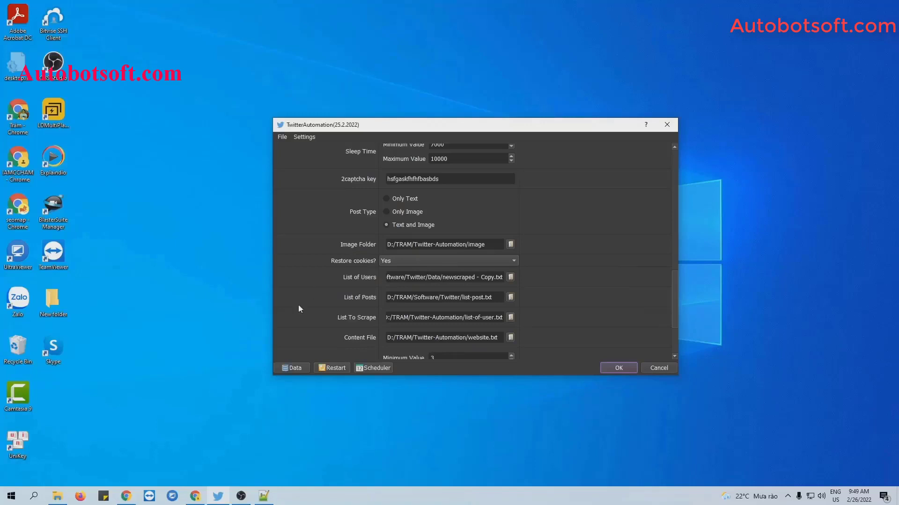
# Create a new folder named 'image' inside the Twitter-Automation folder.
pyautogui.click(58, 496)
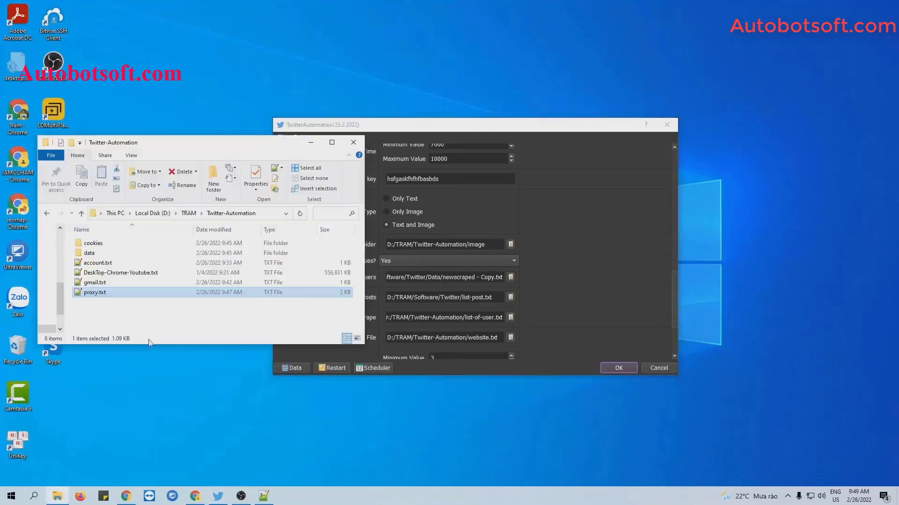
pyautogui.rightClick(150, 319)
pyautogui.moveTo(174, 442)
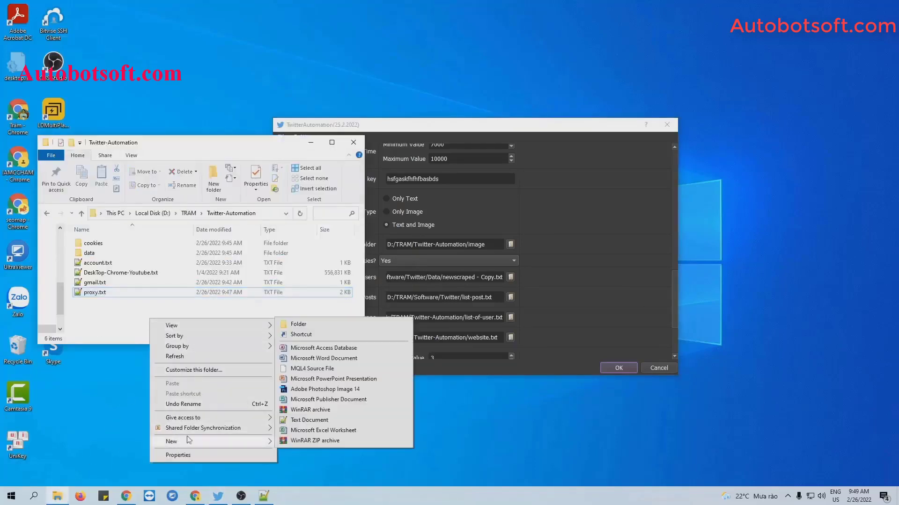
pyautogui.click(299, 328)
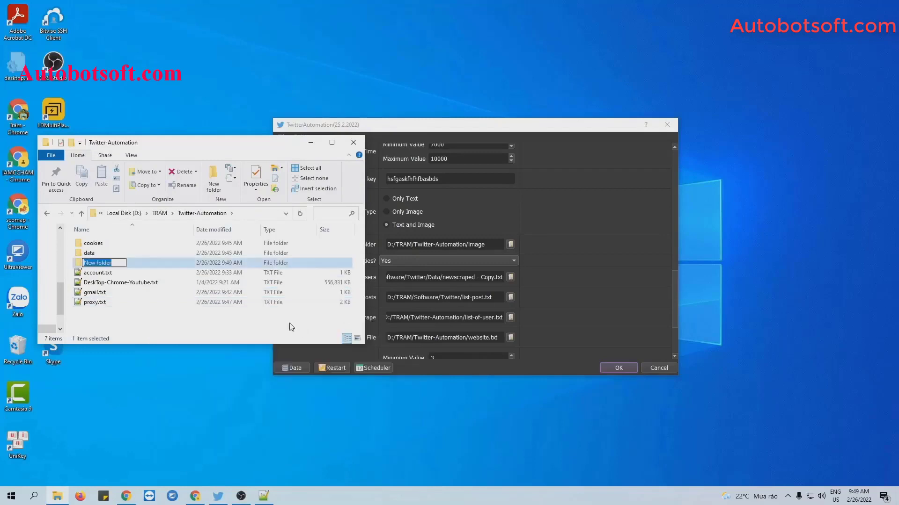
pyautogui.press('BackSpace')
pyautogui.write('image')
pyautogui.press('Return')
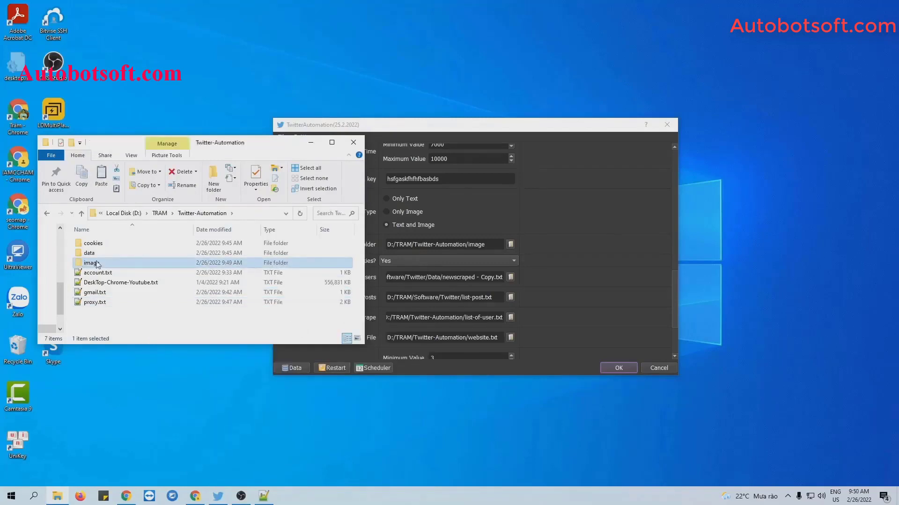
# Paste the 14 jpg pictures (1.jpg–14.jpg) into the image folder and minimize Explorer.
pyautogui.doubleClick(101, 262)
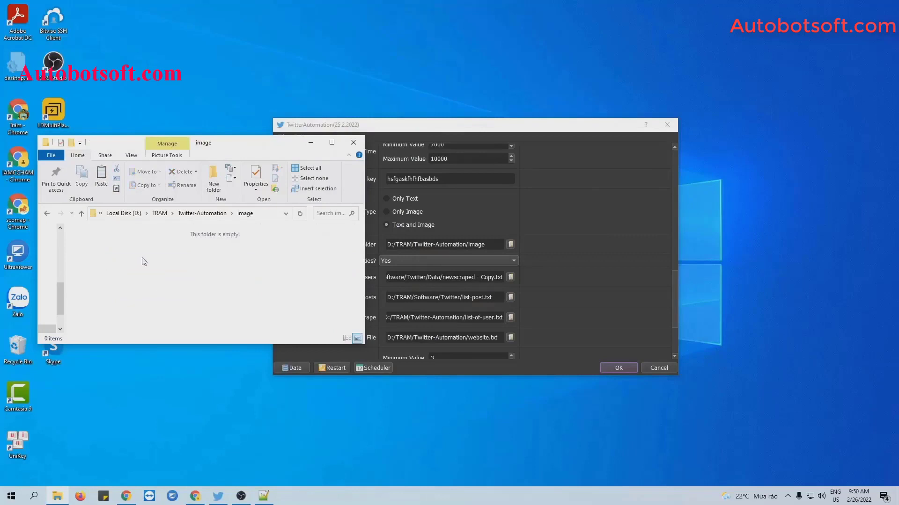
pyautogui.hotkey('ctrl', 'v')
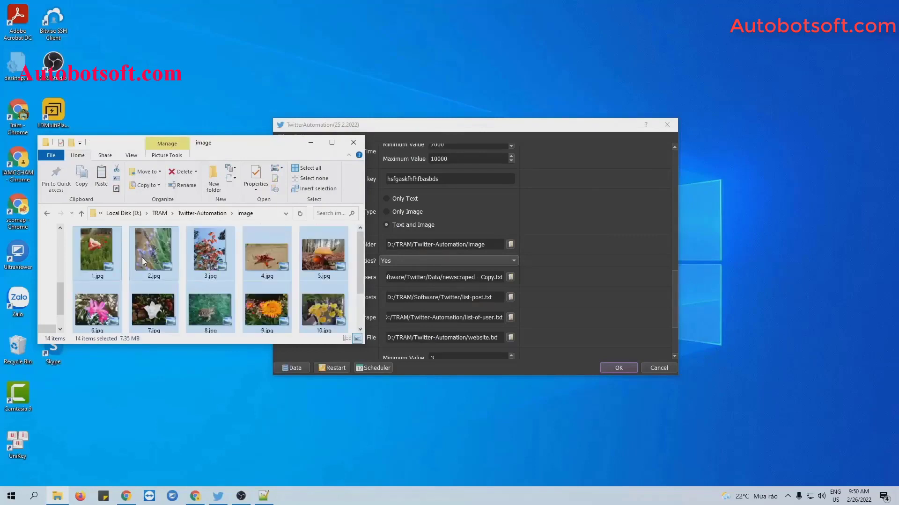
pyautogui.click(310, 143)
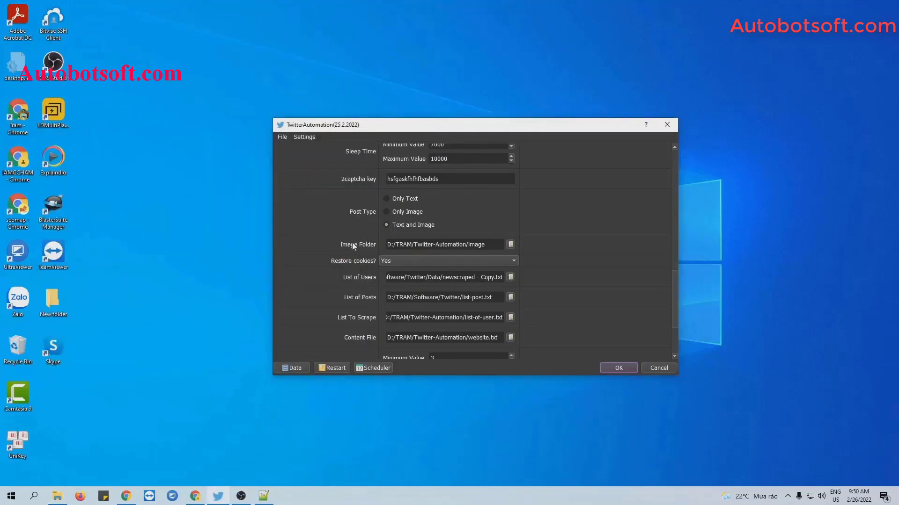
# Select the Twitter-Automation 'image' folder as the Image Folder setting.
pyautogui.click(509, 244)
pyautogui.click(369, 220)
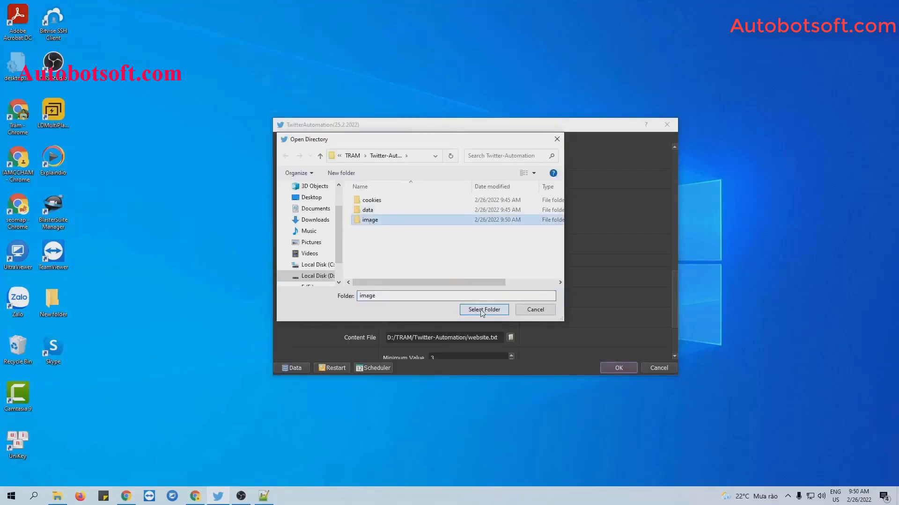
pyautogui.click(482, 311)
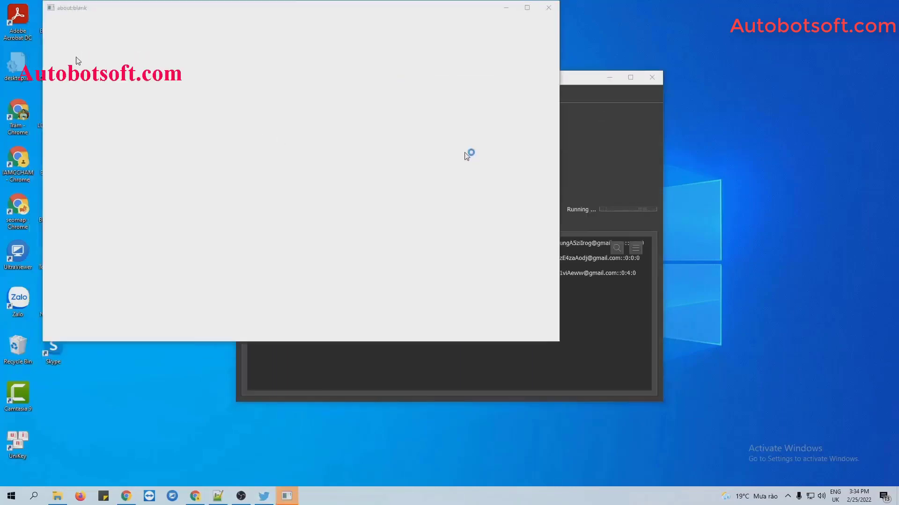
# Show two account browsers, tile windows side by side, and widen both right-hand Twitter windows.
pyautogui.click(582, 150)
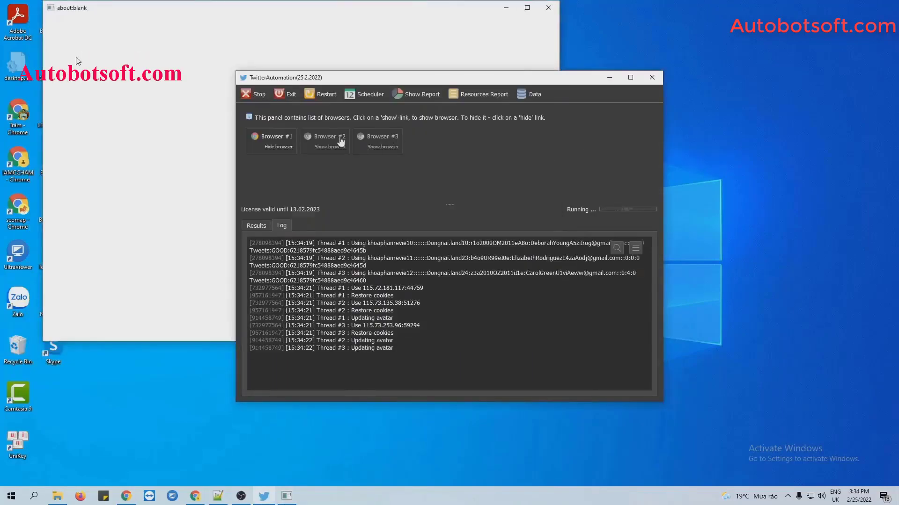
pyautogui.click(393, 148)
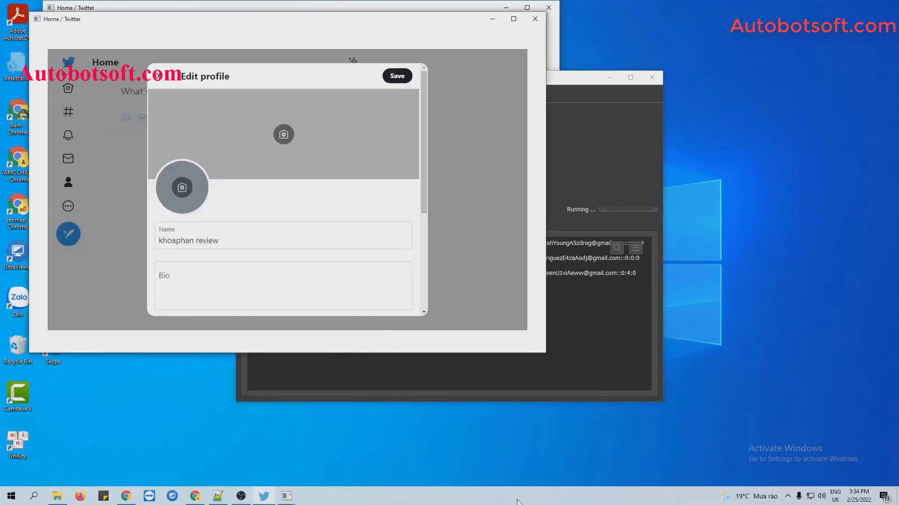
pyautogui.rightClick(521, 496)
pyautogui.click(573, 403)
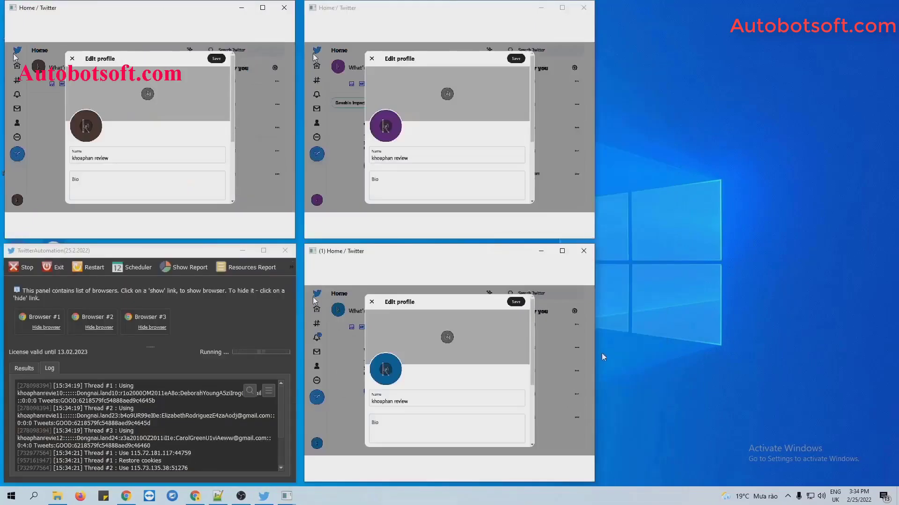
pyautogui.moveTo(813, 367); pyautogui.dragTo(856, 367)
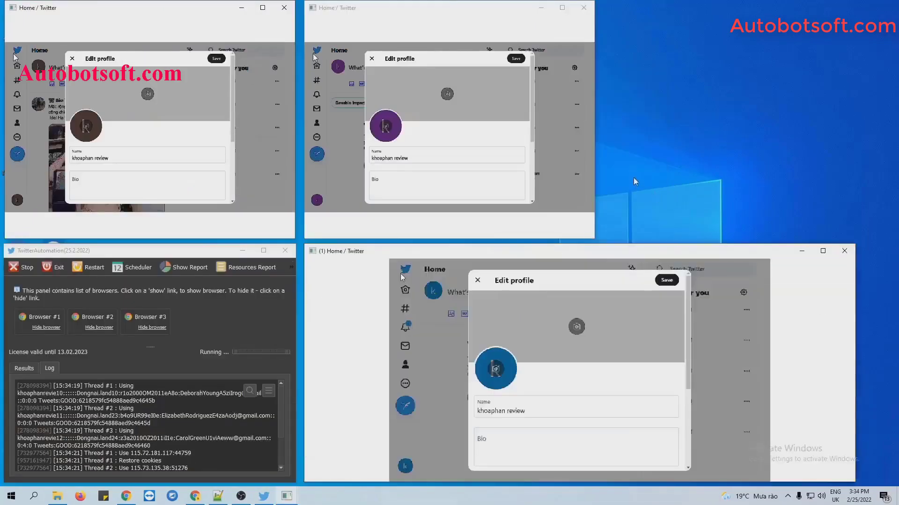
pyautogui.moveTo(595, 166); pyautogui.dragTo(854, 165)
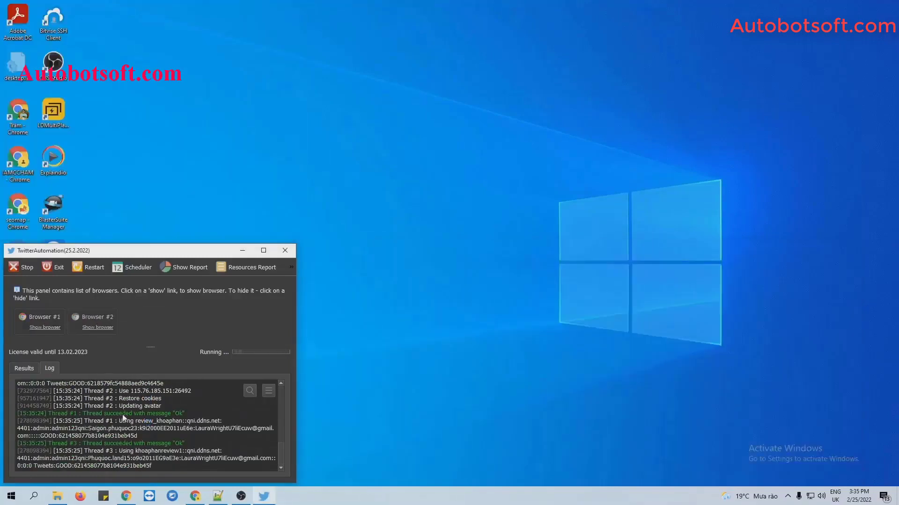
# Show Browser #1, #2 and #3 and tile them side by side beside the log.
pyautogui.click(36, 326)
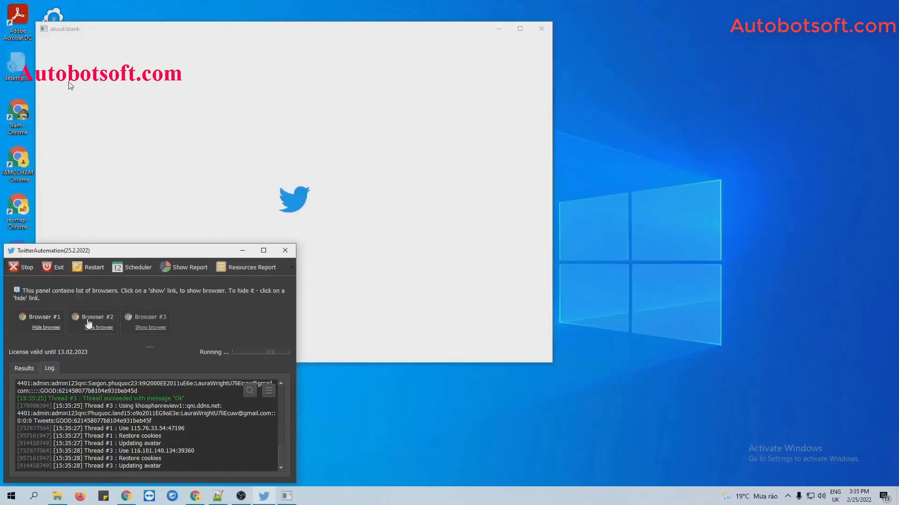
pyautogui.click(97, 327)
pyautogui.click(152, 328)
pyautogui.rightClick(492, 497)
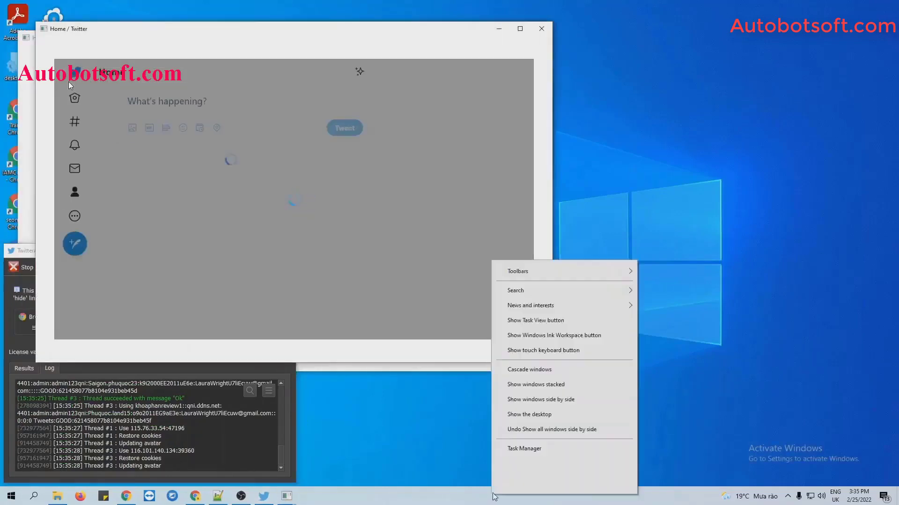
pyautogui.click(571, 399)
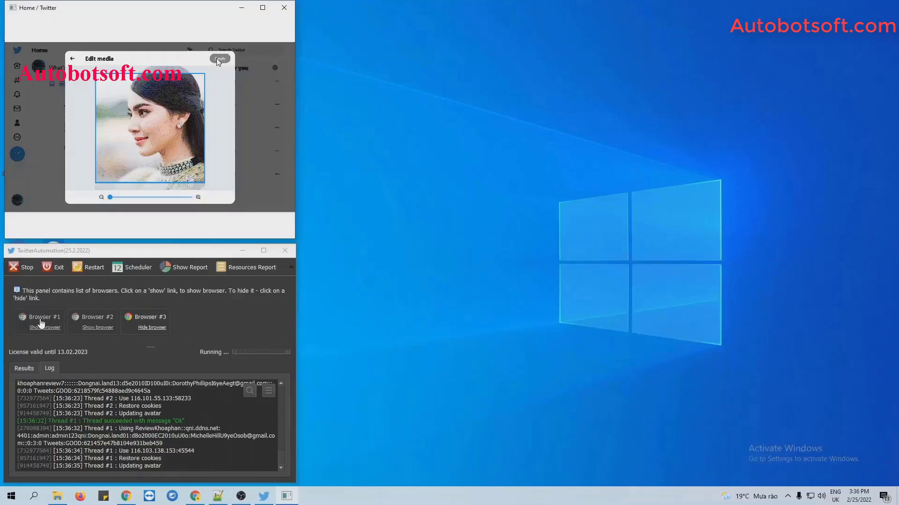
# Show Browser #1, tile windows side by side, and widen the two right-hand Twitter windows.
pyautogui.click(45, 327)
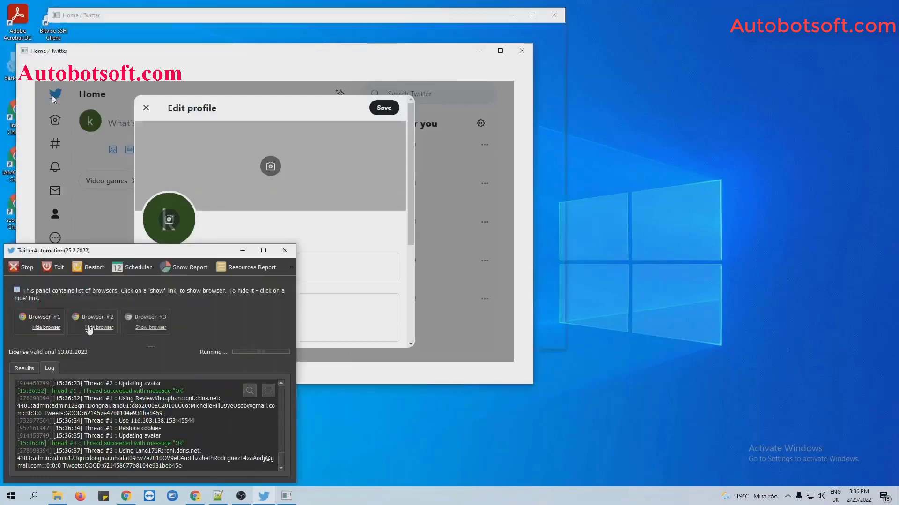
pyautogui.moveTo(133, 406); pyautogui.dragTo(129, 413)
pyautogui.rightClick(457, 496)
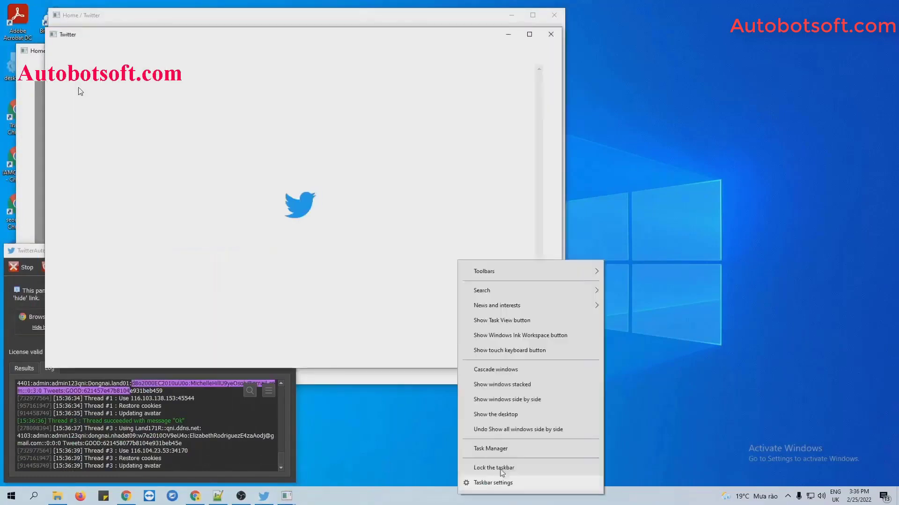
pyautogui.click(496, 401)
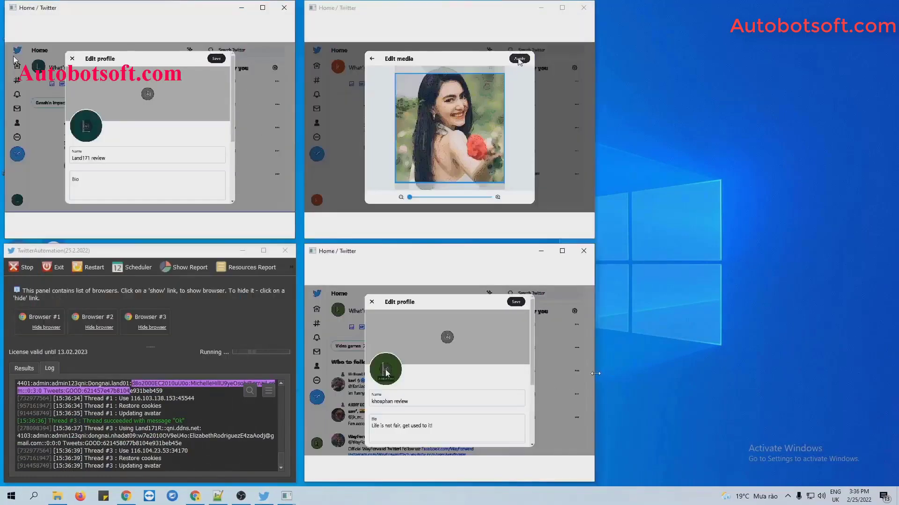
pyautogui.moveTo(594, 374); pyautogui.dragTo(865, 397)
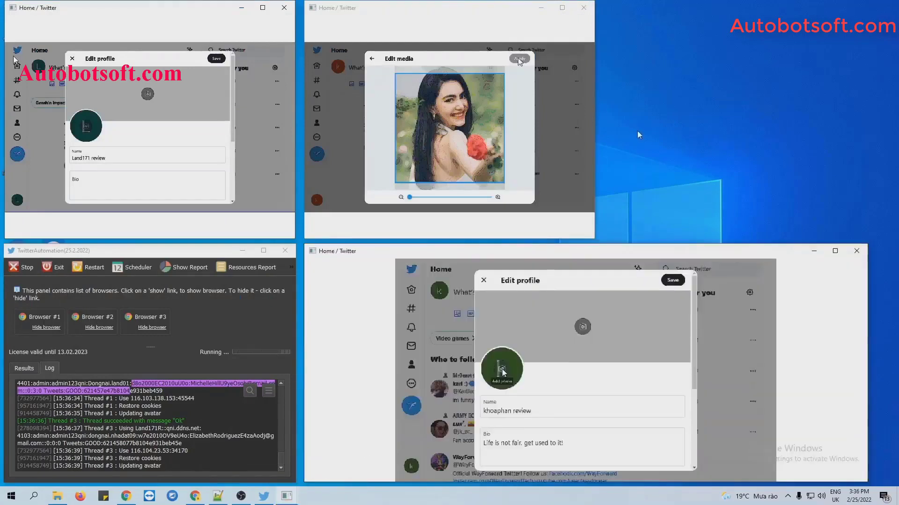
pyautogui.moveTo(595, 133); pyautogui.dragTo(854, 162)
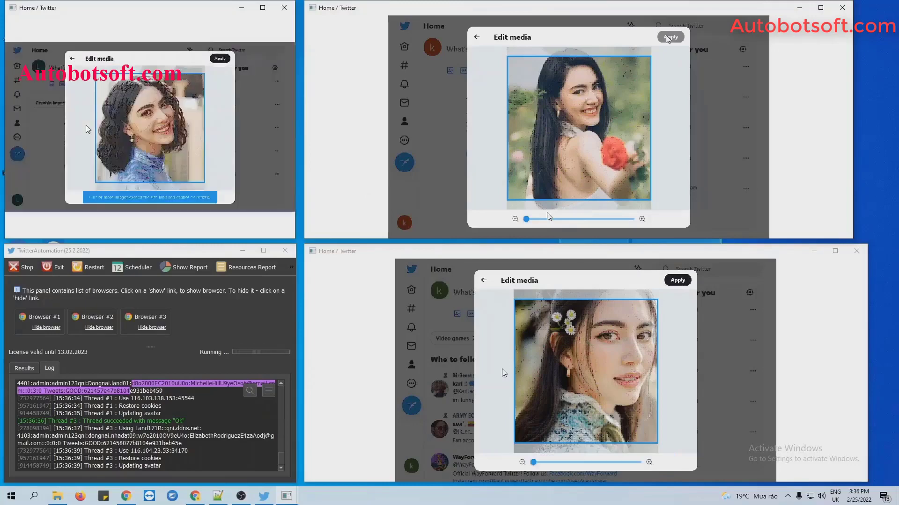
pyautogui.click(221, 412)
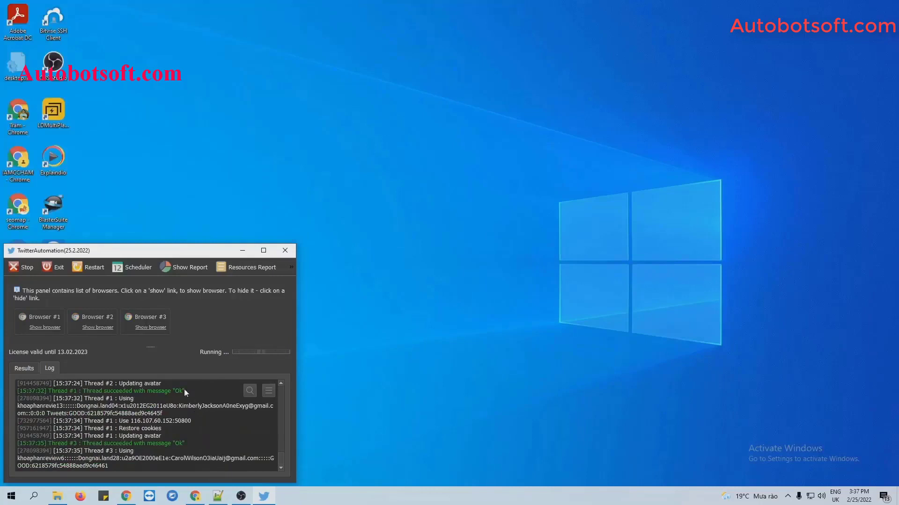
# Stop the running avatar script and close the Script Report.
pyautogui.click(23, 268)
pyautogui.click(135, 380)
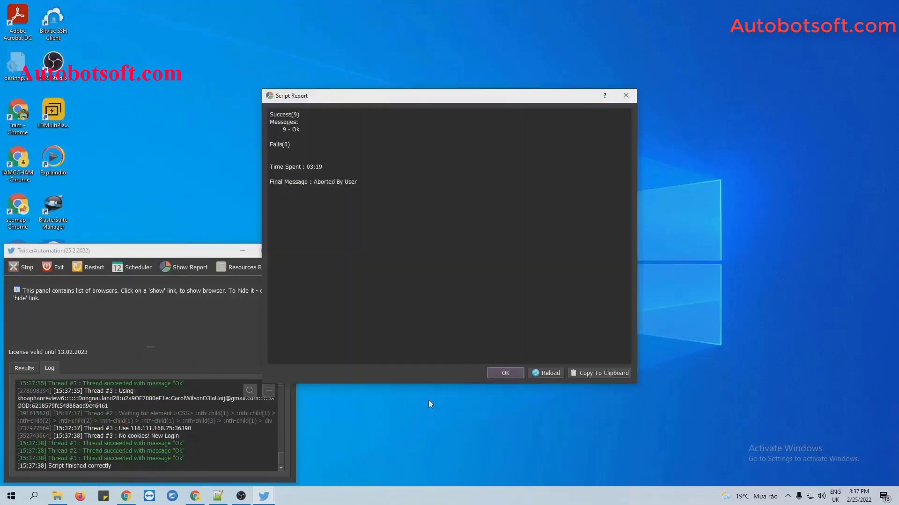
pyautogui.click(512, 369)
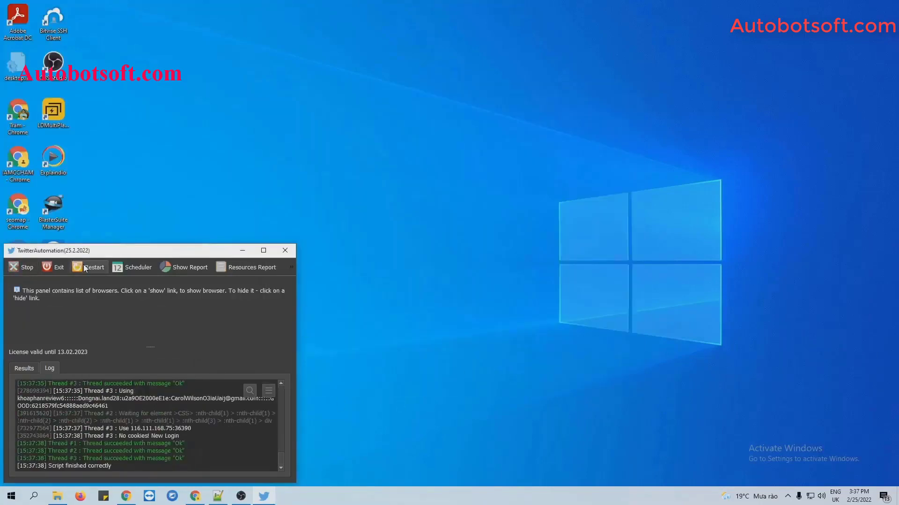
# Restart the task configuration with Update Bio selected as the action.
pyautogui.click(82, 266)
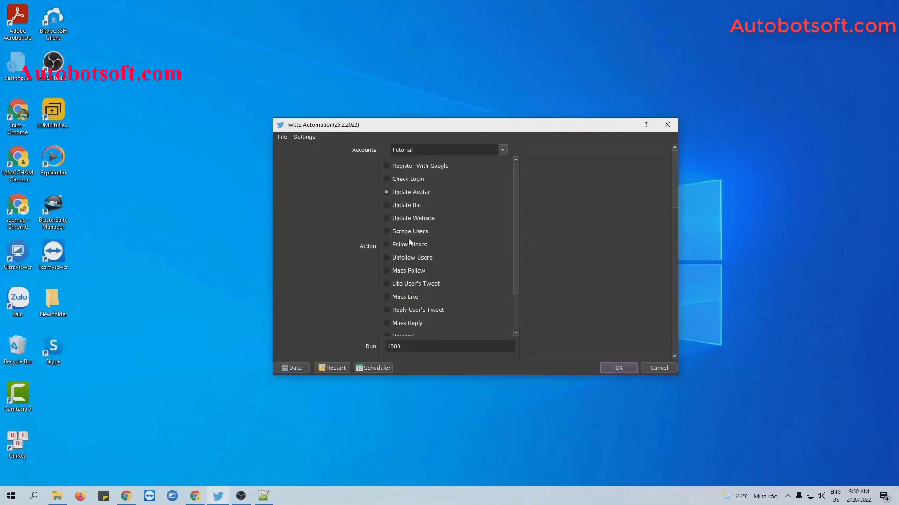
pyautogui.click(385, 207)
pyautogui.moveTo(675, 187); pyautogui.dragTo(675, 315)
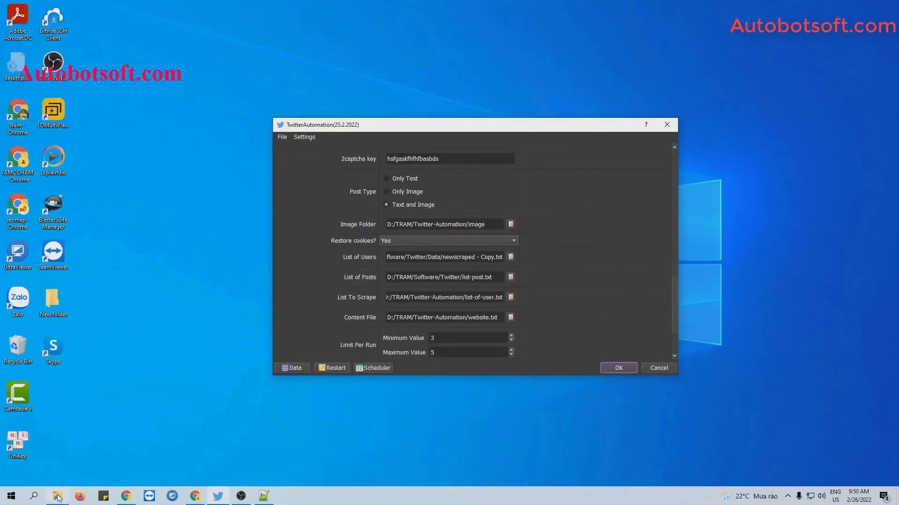
# Create an empty bio.txt in Twitter-Automation and open it in Notepad++.
pyautogui.click(57, 451)
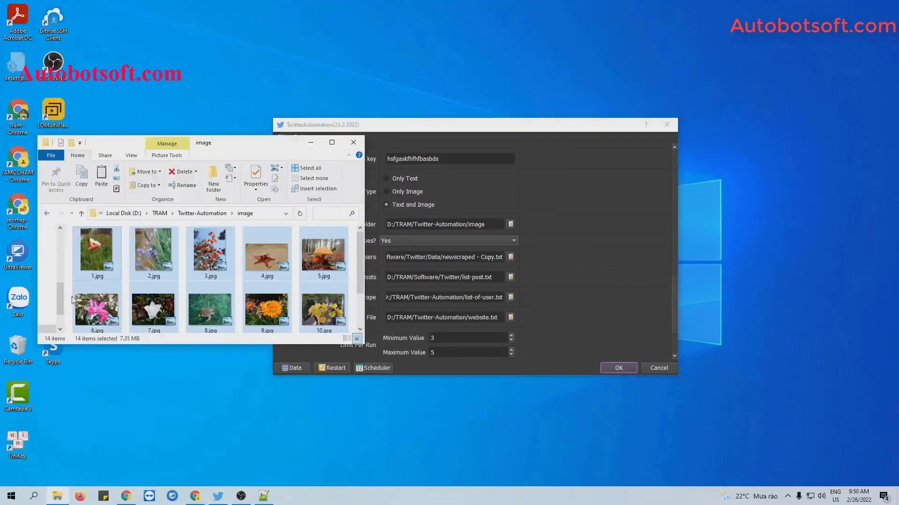
pyautogui.click(46, 215)
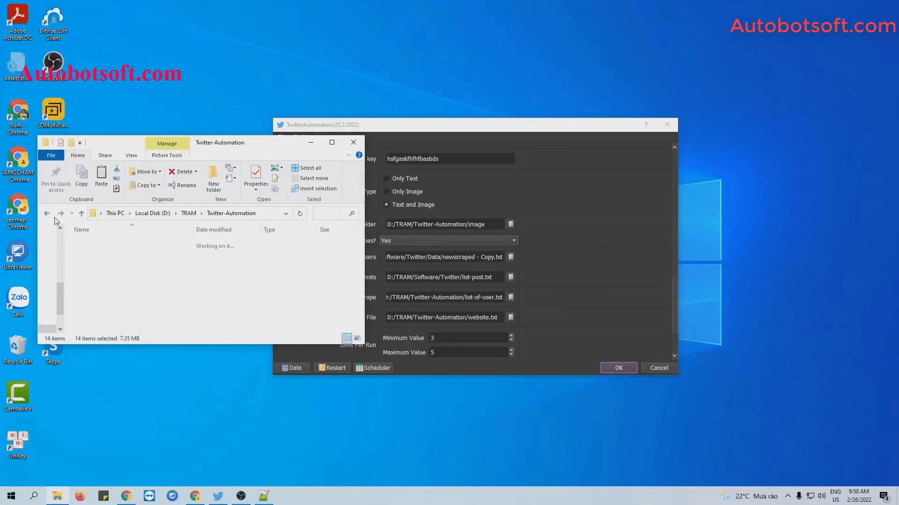
pyautogui.rightClick(145, 314)
pyautogui.moveTo(252, 435)
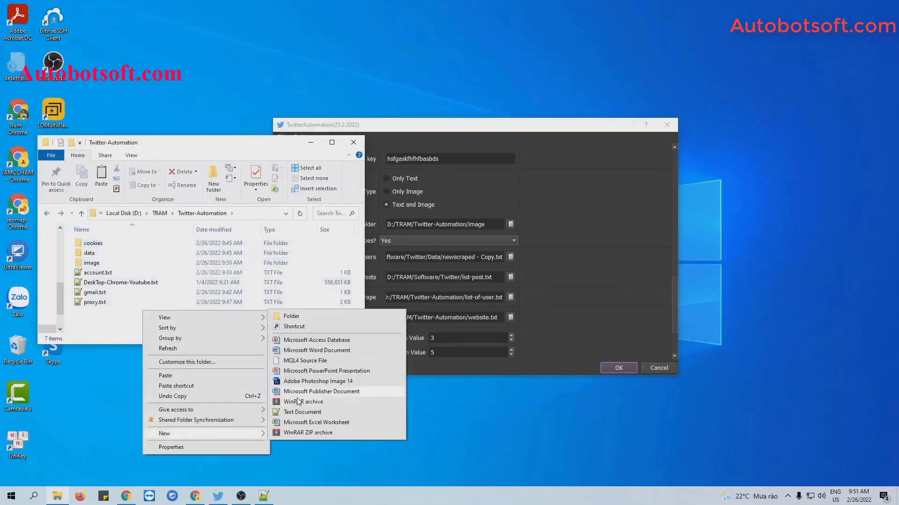
pyautogui.click(297, 410)
pyautogui.write('bio.txt')
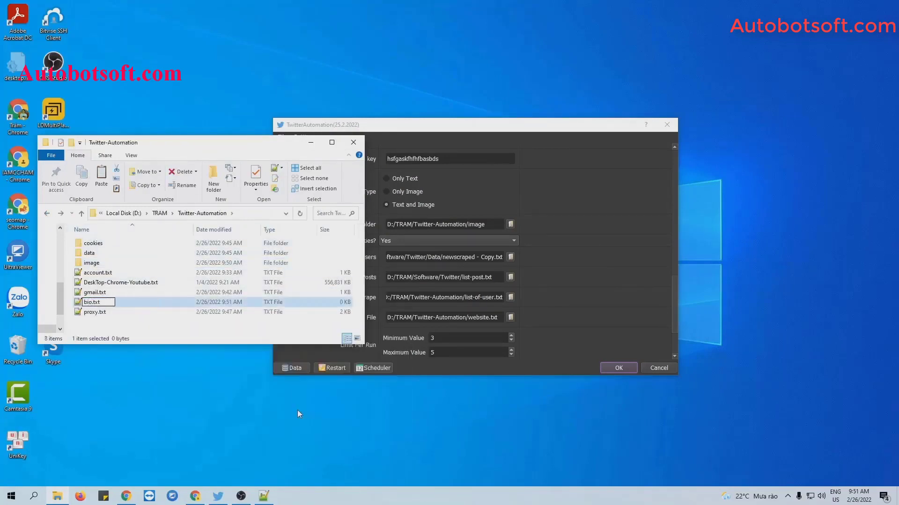
pyautogui.press('Return')
pyautogui.doubleClick(217, 283)
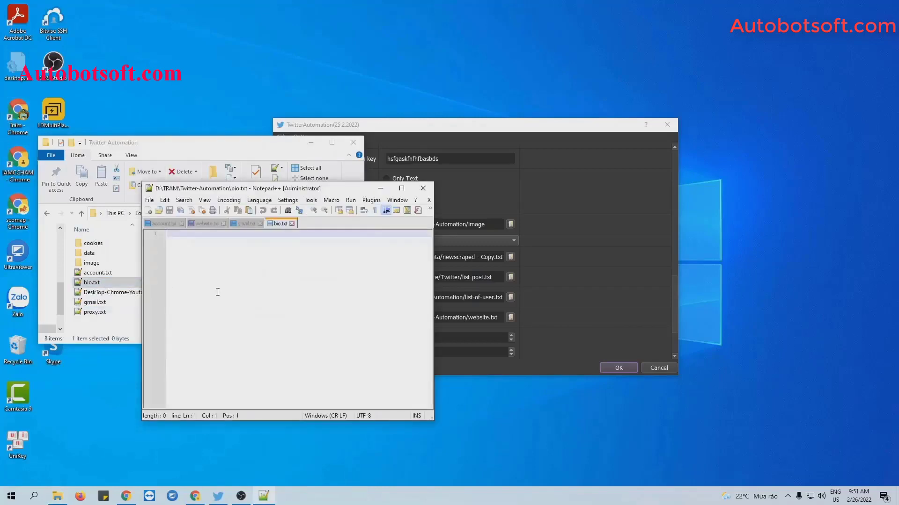
# Paste the 14 lines of quotes into bio.txt, save it, and minimize Notepad++ and Explorer.
pyautogui.hotkey('ctrl', 'v')
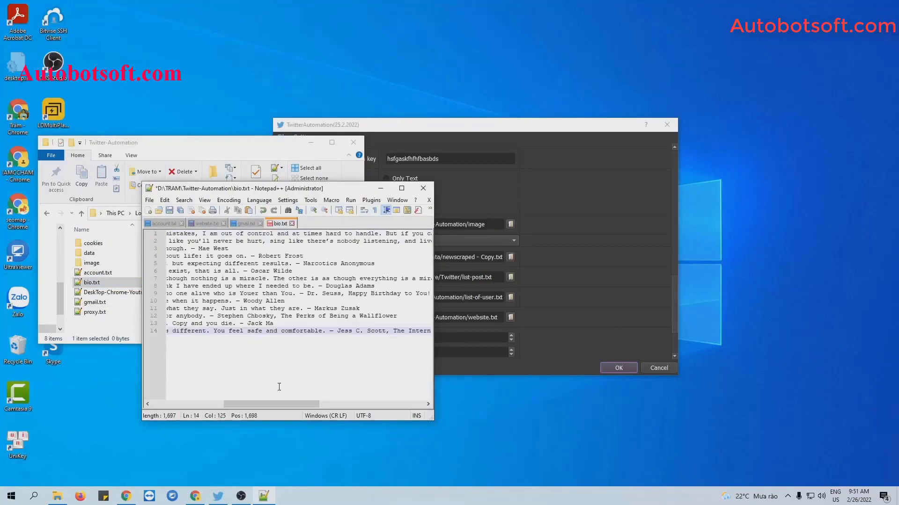
pyautogui.moveTo(272, 404); pyautogui.dragTo(199, 403)
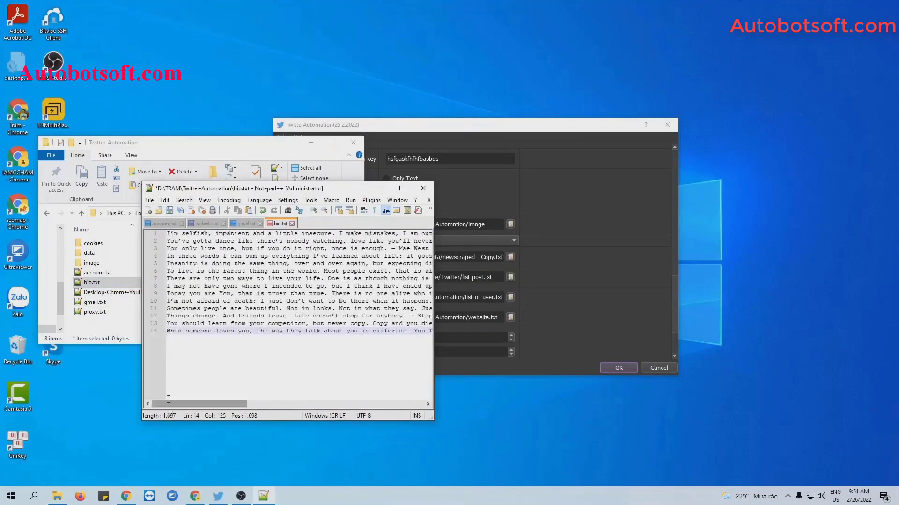
pyautogui.click(179, 243)
pyautogui.click(176, 333)
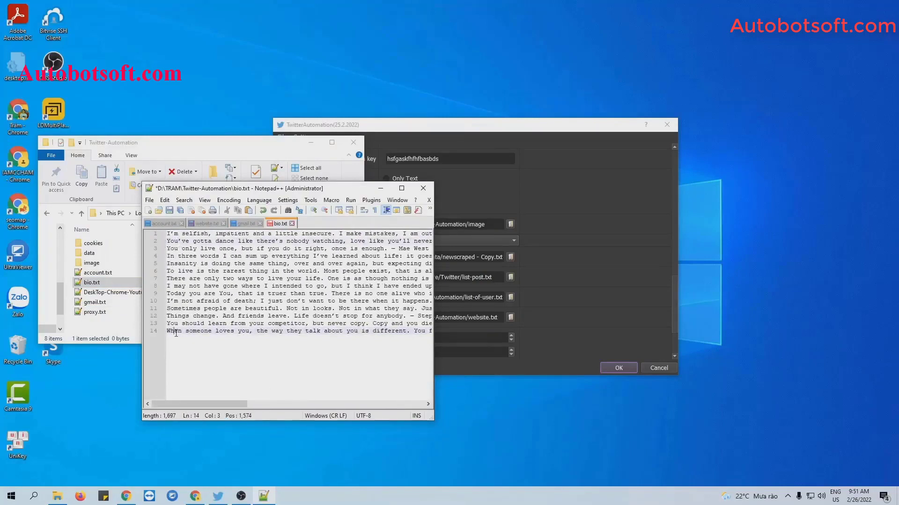
pyautogui.click(169, 212)
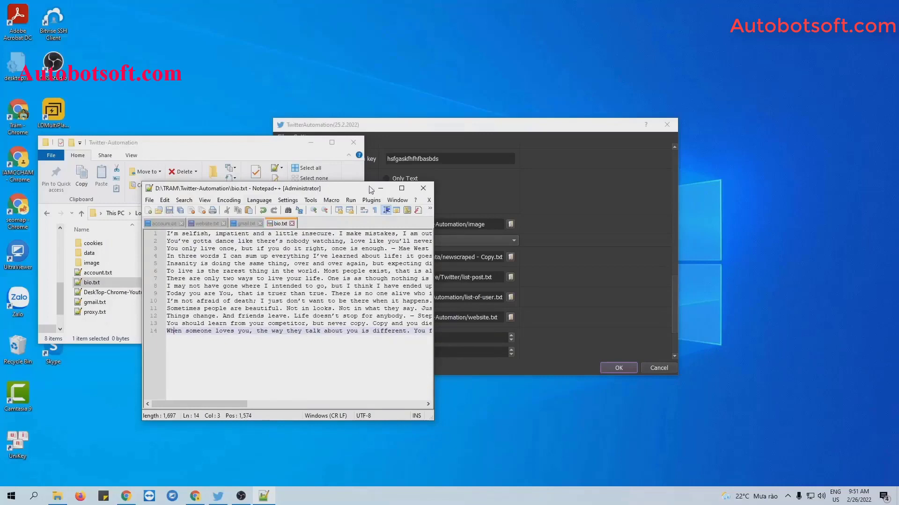
pyautogui.click(380, 188)
pyautogui.click(311, 142)
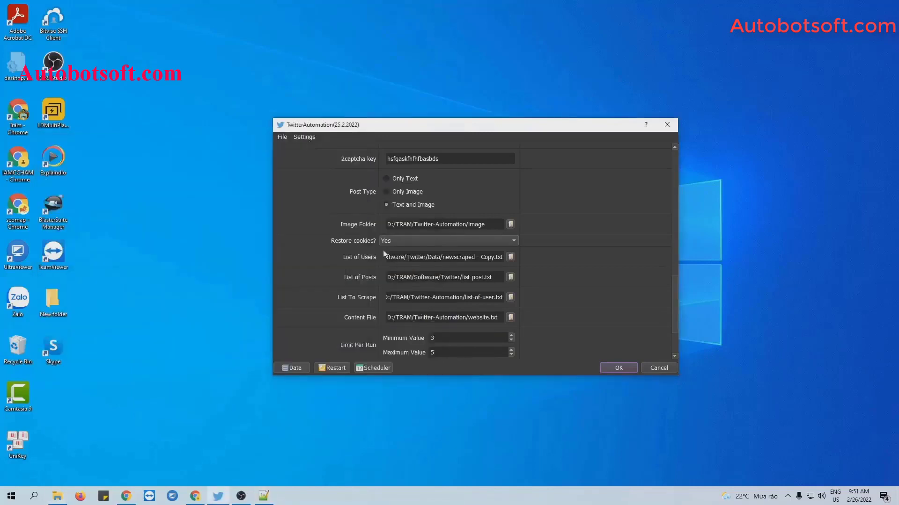
# Choose bio.txt as the Content File and start the Update Bio script.
pyautogui.click(510, 318)
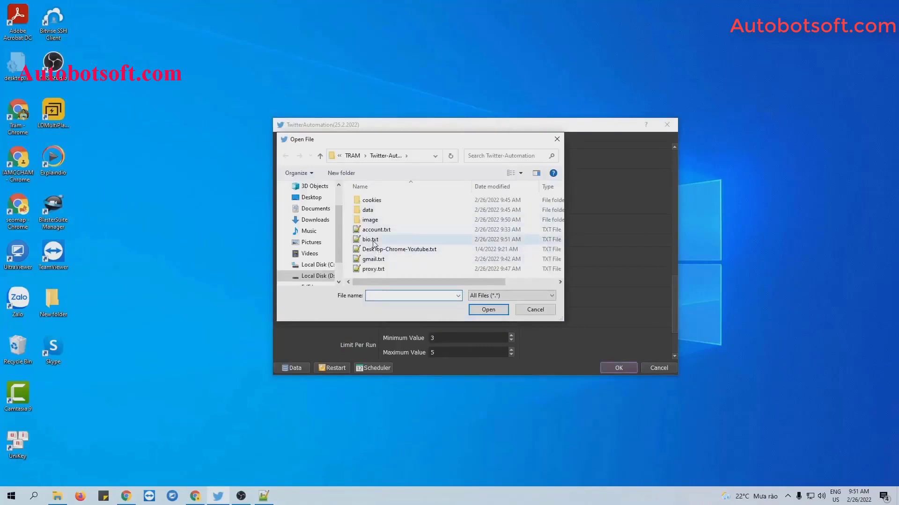
pyautogui.click(373, 241)
pyautogui.click(482, 311)
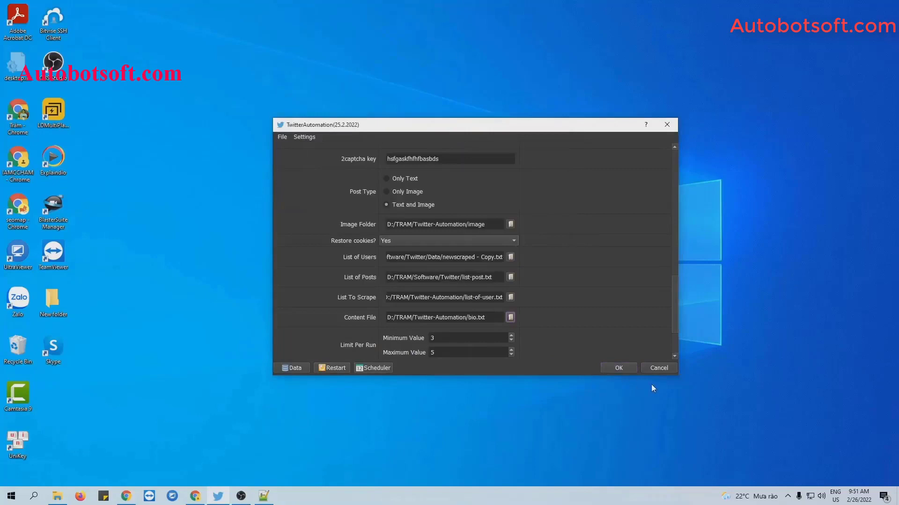
pyautogui.click(618, 368)
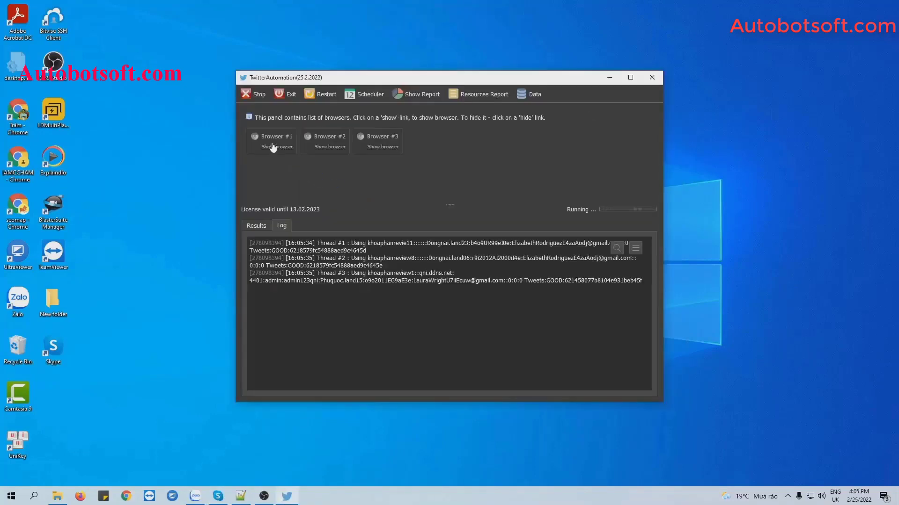
# Show Browser #1 and tile the bot's browser windows side by side with the log.
pyautogui.click(271, 145)
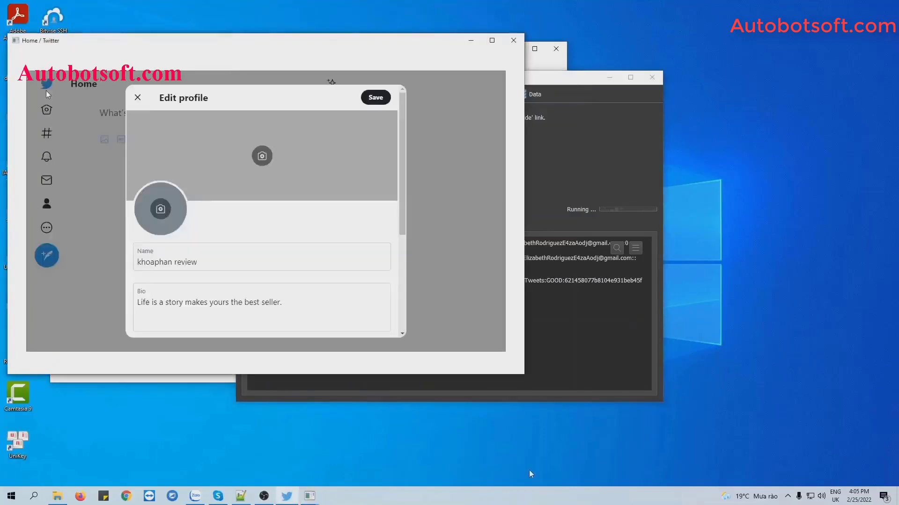
pyautogui.rightClick(527, 495)
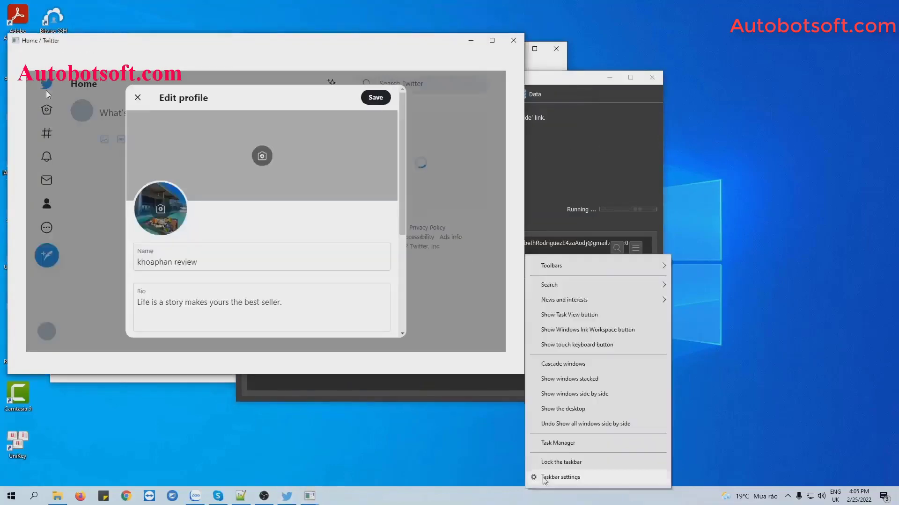
pyautogui.click(581, 394)
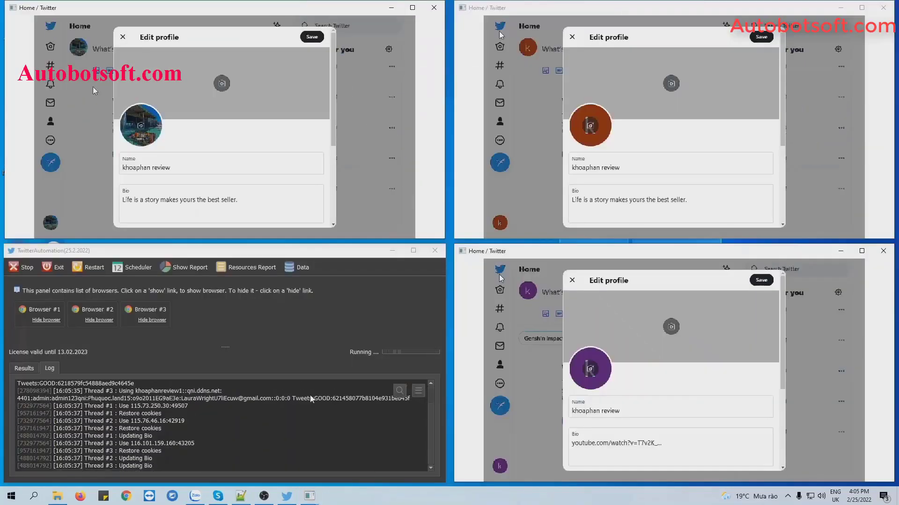
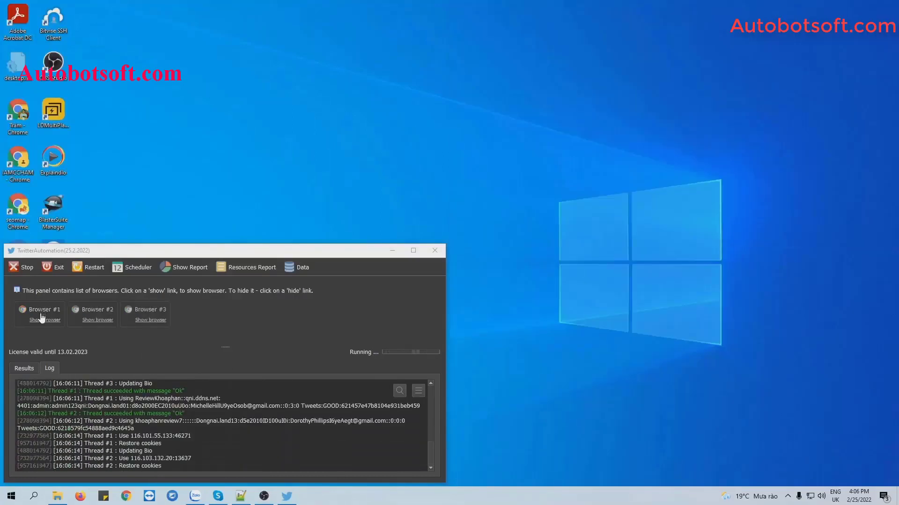
# Show Browser #1 and tile it side by side with TwitterAutomation to watch the bio updates.
pyautogui.click(43, 320)
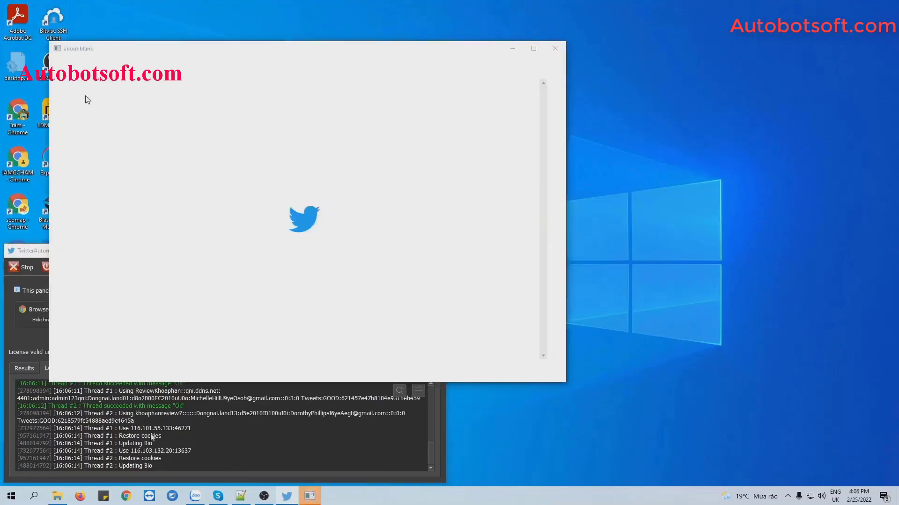
pyautogui.moveTo(152, 444); pyautogui.dragTo(158, 451)
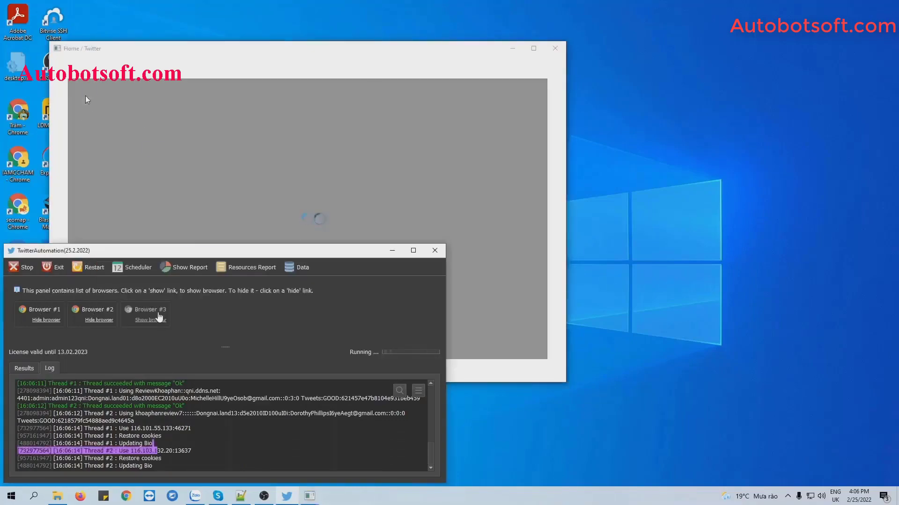
pyautogui.rightClick(420, 496)
pyautogui.click(487, 408)
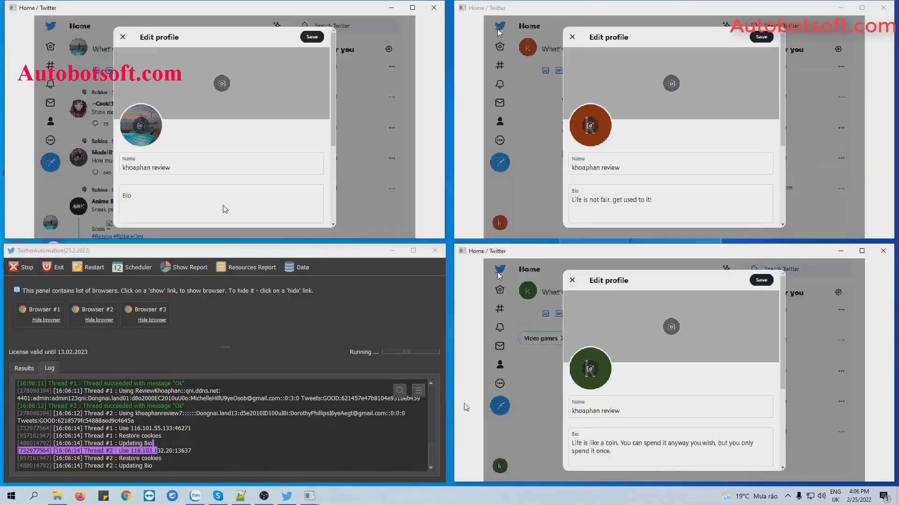
pyautogui.click(245, 434)
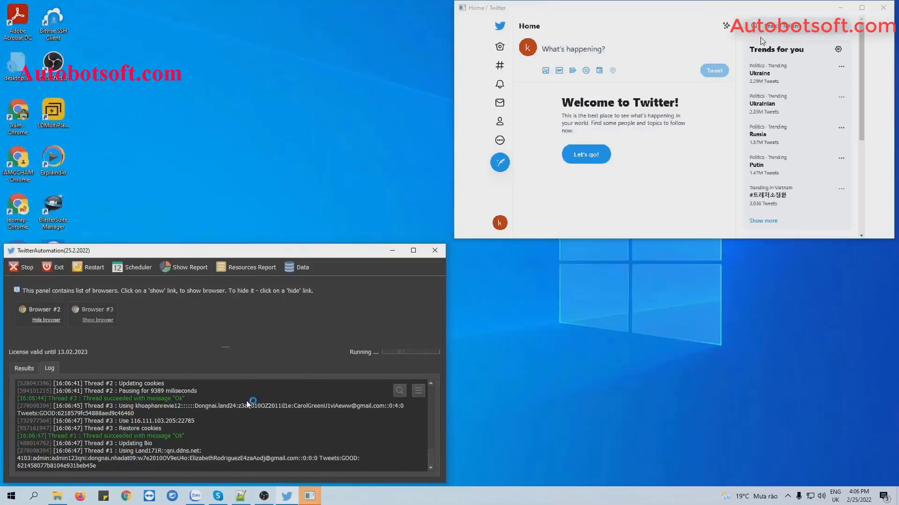
pyautogui.click(54, 320)
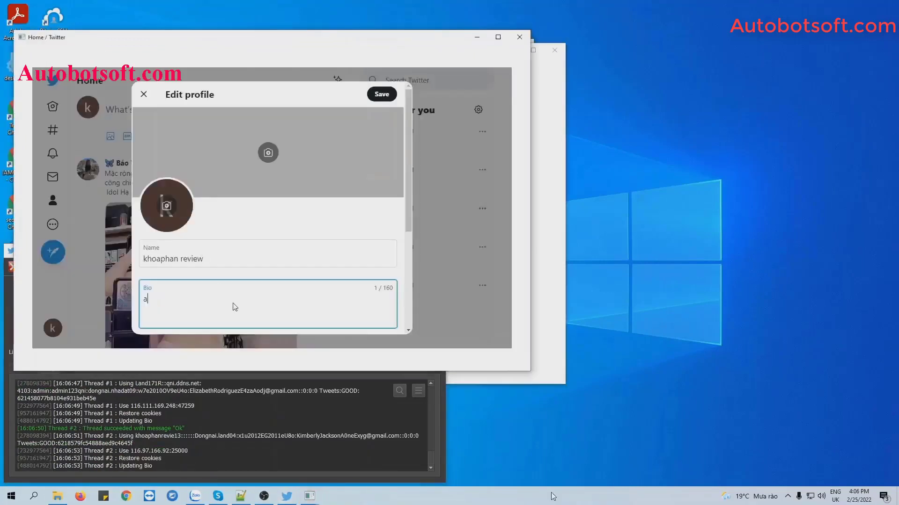
pyautogui.rightClick(551, 498)
pyautogui.click(600, 403)
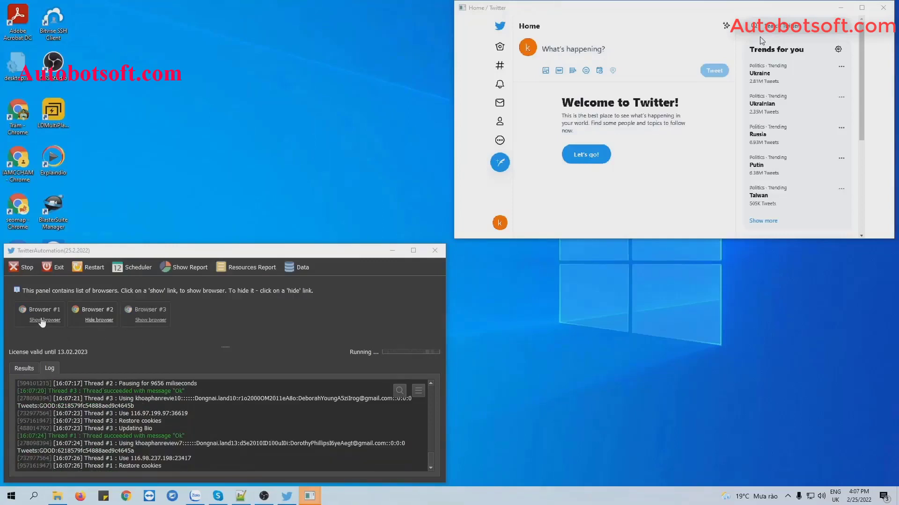
# Show Browser #1 and arrange the open windows into a two-by-two grid.
pyautogui.click(42, 320)
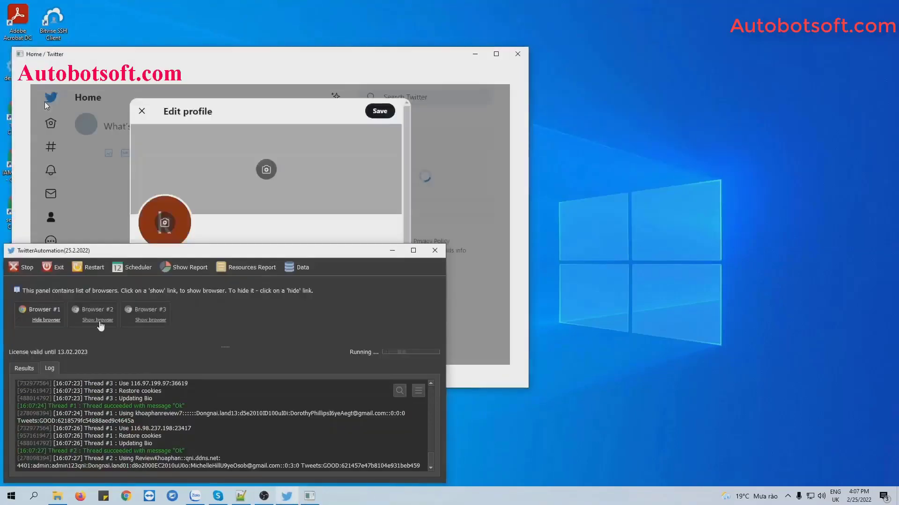
pyautogui.moveTo(162, 379); pyautogui.dragTo(204, 395)
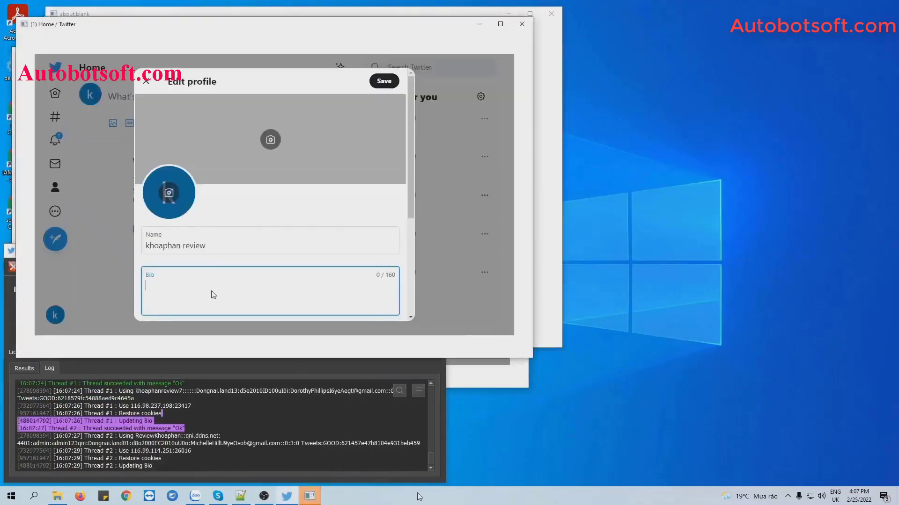
pyautogui.rightClick(418, 496)
pyautogui.click(464, 427)
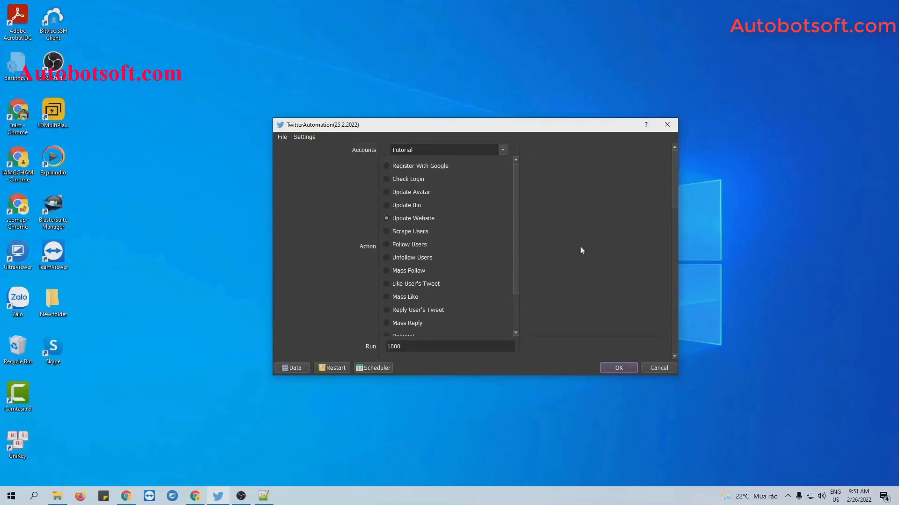
# Scroll the settings to Content File, still bio.txt, and open the Twitter-Automation folder in File Explorer.
pyautogui.scroll(-15, 620, 251)
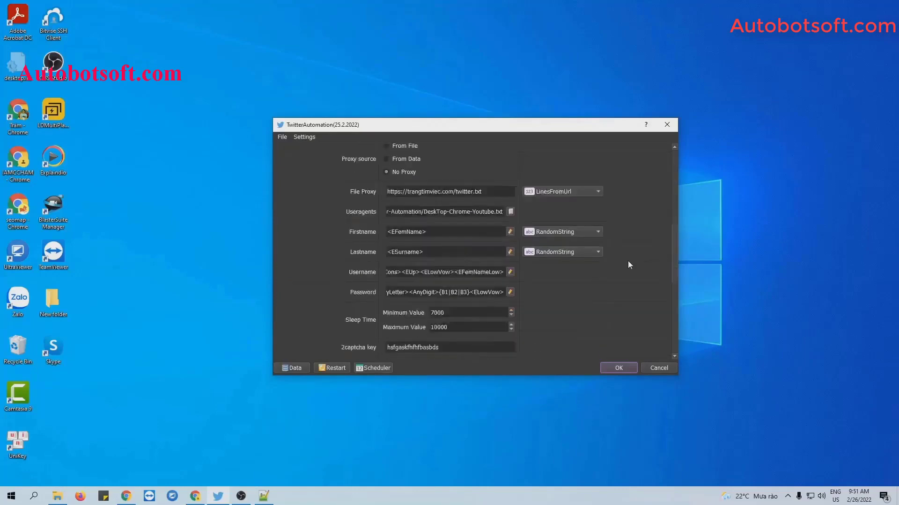
pyautogui.scroll(-6, 628, 265)
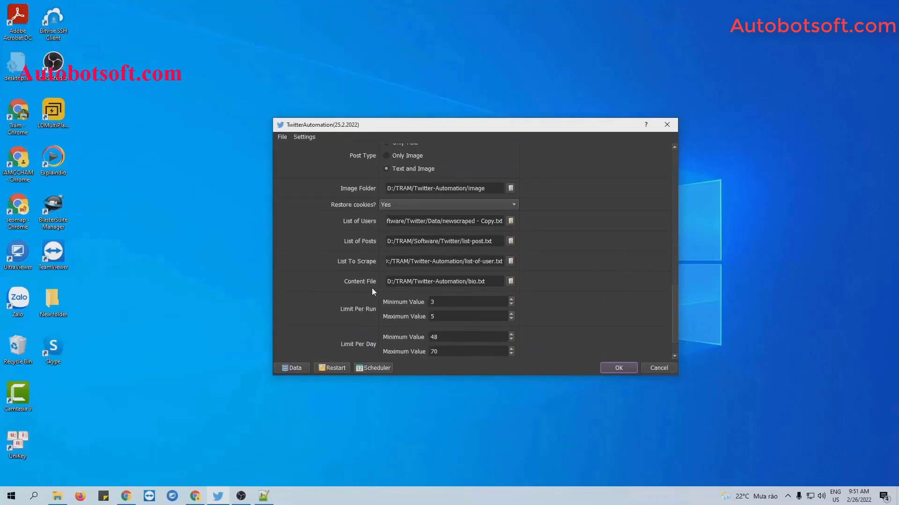
pyautogui.click(57, 496)
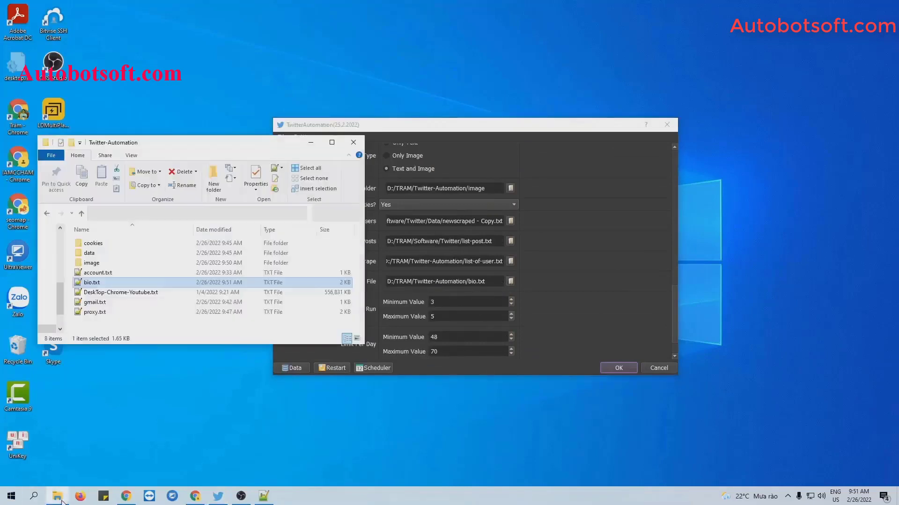
# Create a new text document named website.txt in the Twitter-Automation folder.
pyautogui.rightClick(162, 325)
pyautogui.moveTo(191, 447)
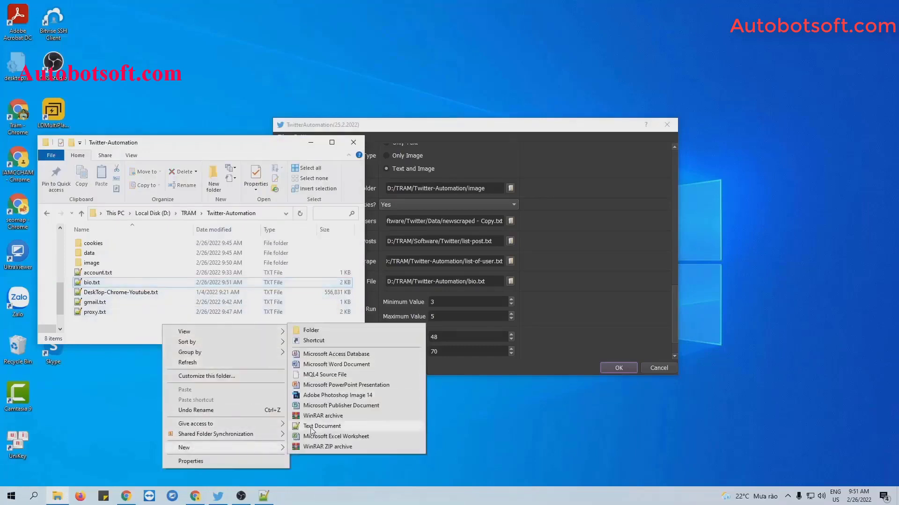
pyautogui.click(311, 426)
pyautogui.write('uebsite')
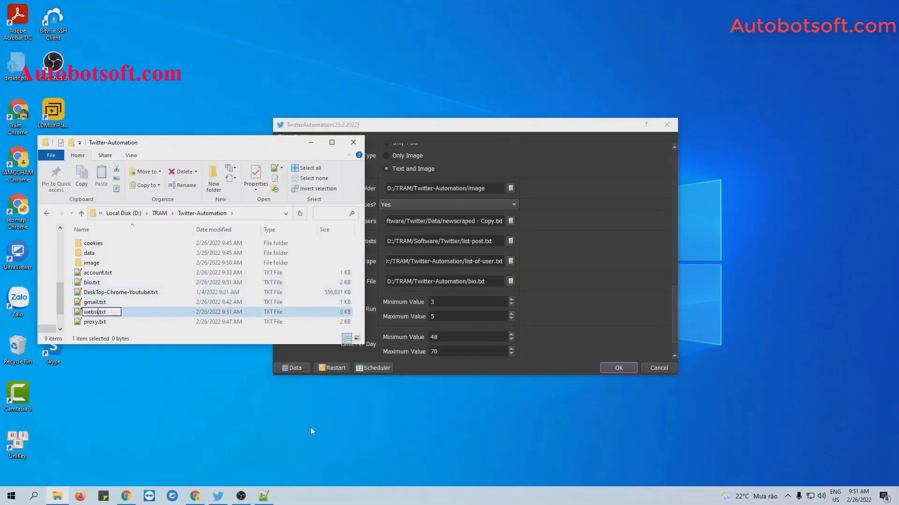
pyautogui.press('Return')
pyautogui.press('Return')
# Fill website.txt with the ten YouTube video URLs, save it, and minimize Notepad++ and Explorer.
pyautogui.write('https://www.youtube.com/watch?v=T7v2K_VCt5c https://www.youtube.com/watch?v=KMjictA8sQo https://www.youtube.com/watch?v=T7v2K_VCt5c https://www.youtube.com/watch?v=6o53R4ZcTiY https://www.youtube.com/watch?v=V3IL0_bodss https://www.youtube.com/watch?v=6o53R4ZcTiY https://www.youtube.com/watch?v=V3IL0_bodss https://www.youtube.com/watch?v=6o53R4ZcTiY https://www.youtube.com/watch?v=6o53R4ZcTiY https://www.youtube.com/watch?v=V3IL0_bodss')
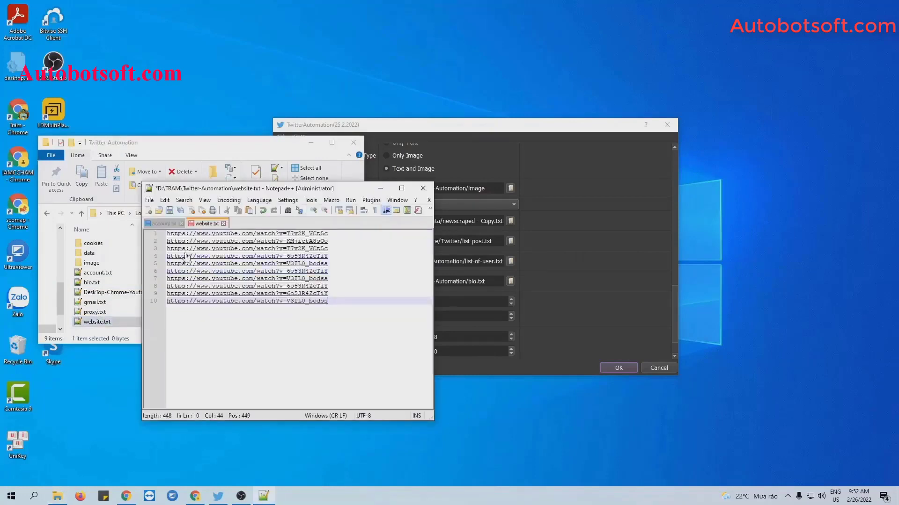
pyautogui.click(166, 213)
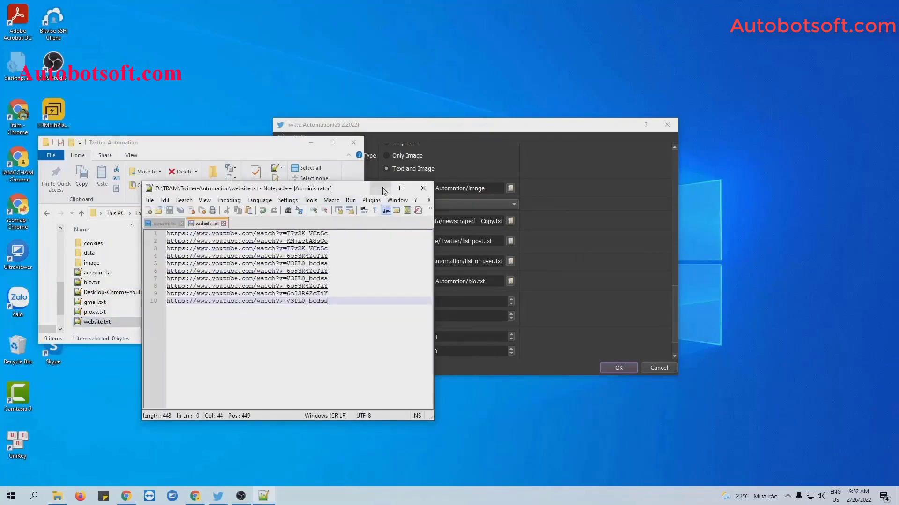
pyautogui.click(381, 188)
pyautogui.click(310, 142)
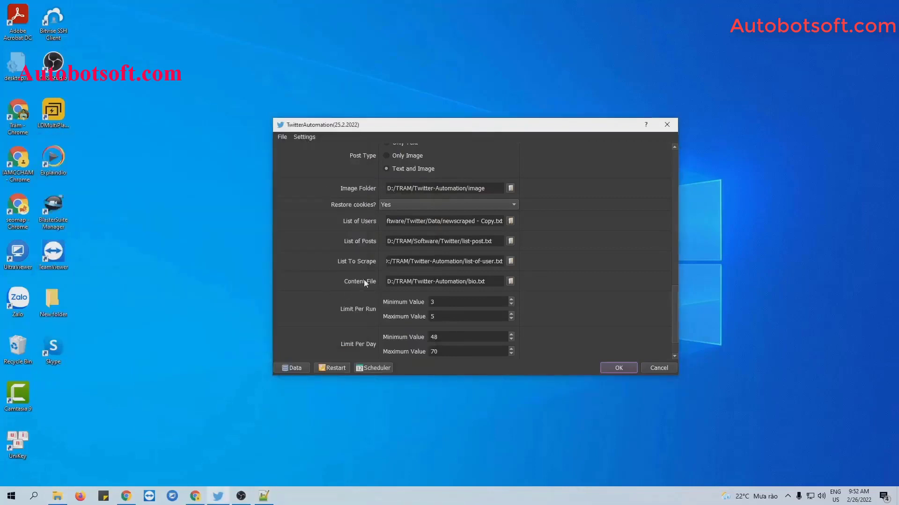
# Set the Content File to D:/TRAM/Twitter-Automation/website.txt and start the Update Website run.
pyautogui.click(510, 283)
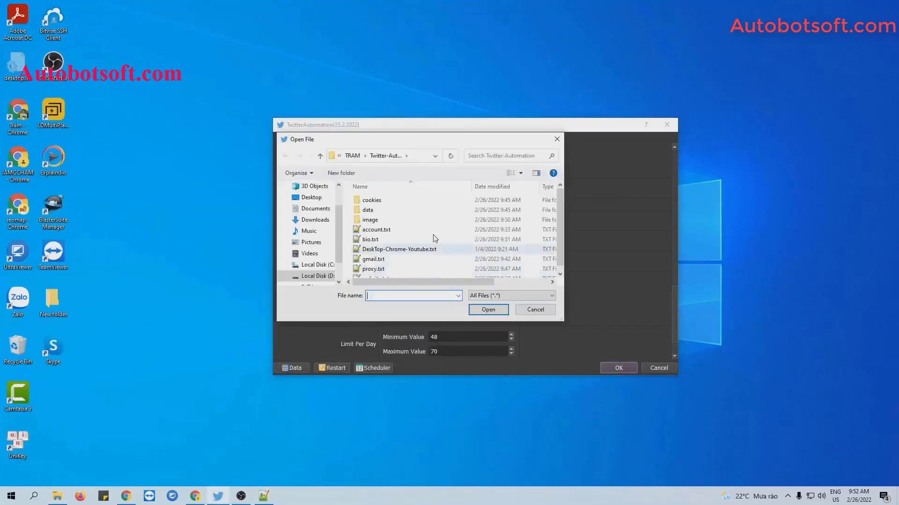
pyautogui.click(376, 273)
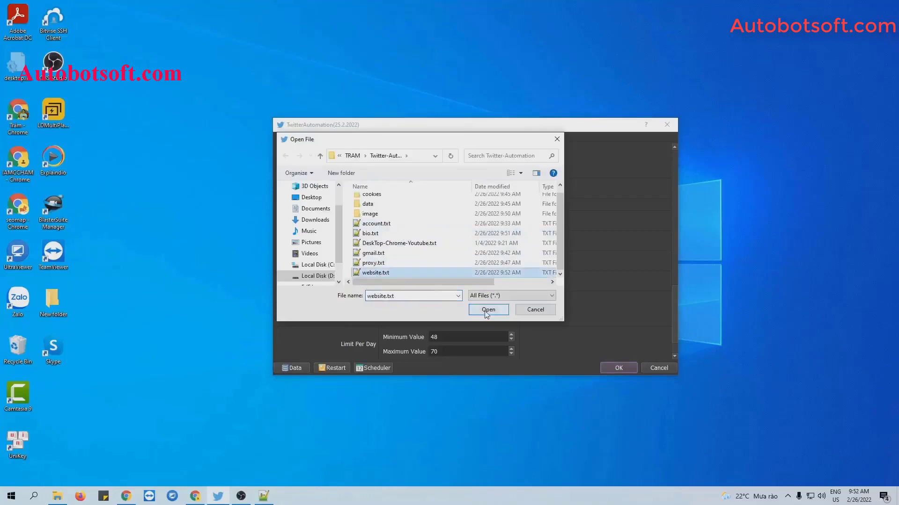
pyautogui.click(488, 310)
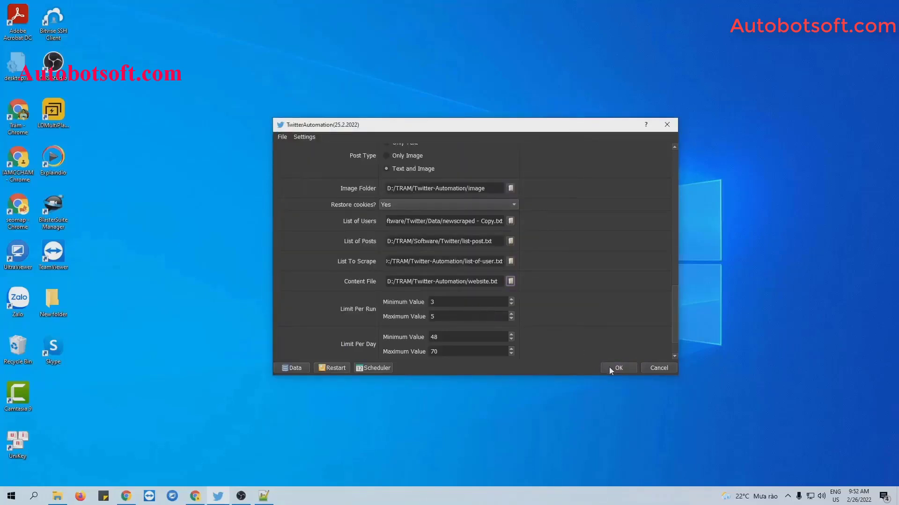
pyautogui.click(617, 368)
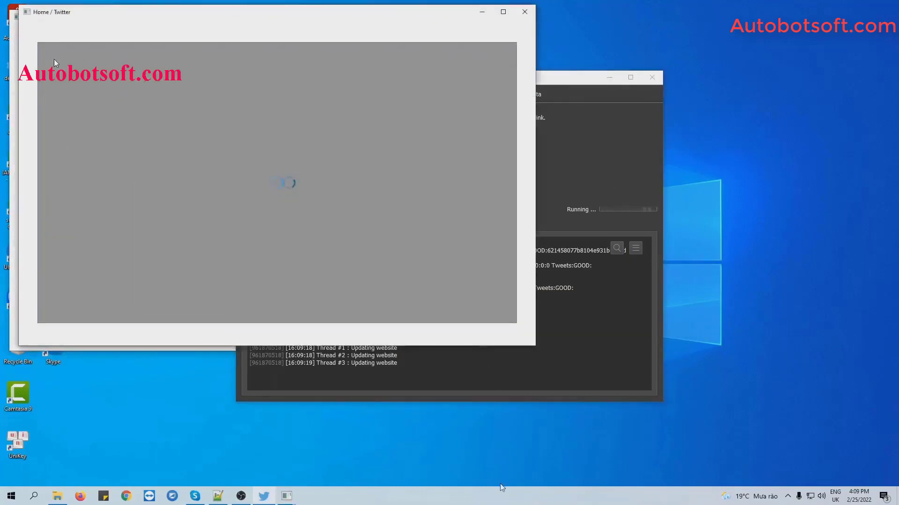
# Tile the bot browsers into four quadrants, then show Browser #1 side by side with the app.
pyautogui.rightClick(502, 488)
pyautogui.click(580, 404)
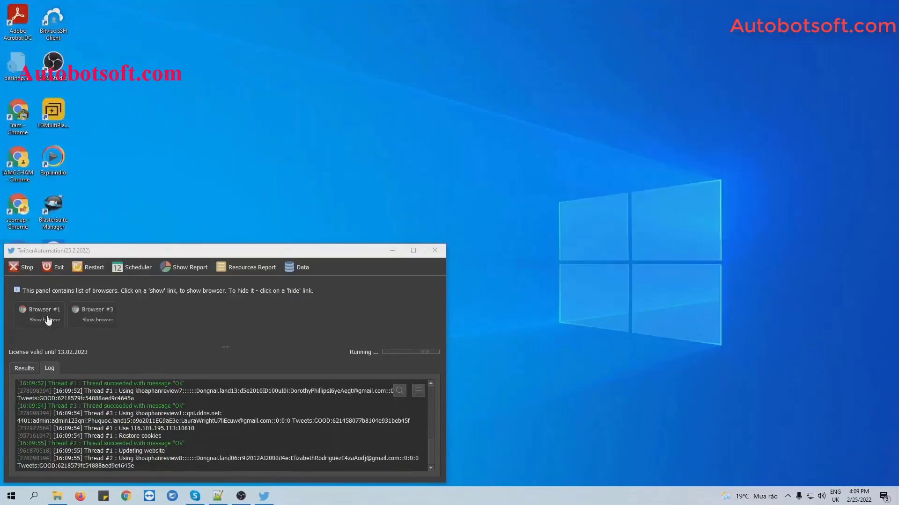
pyautogui.click(45, 321)
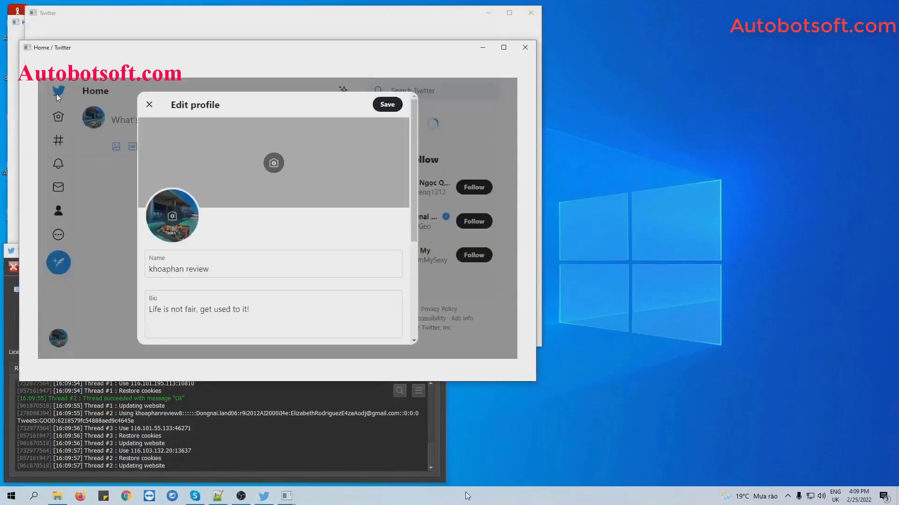
pyautogui.rightClick(467, 496)
pyautogui.click(538, 397)
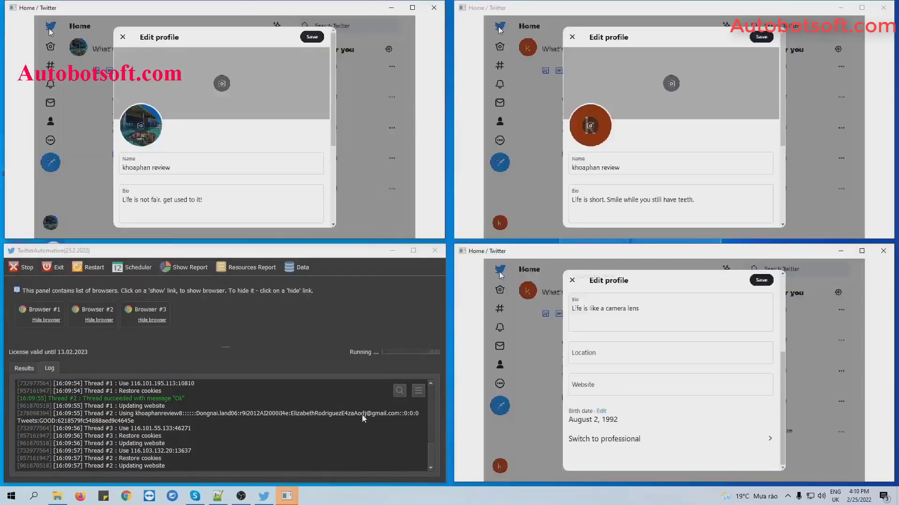